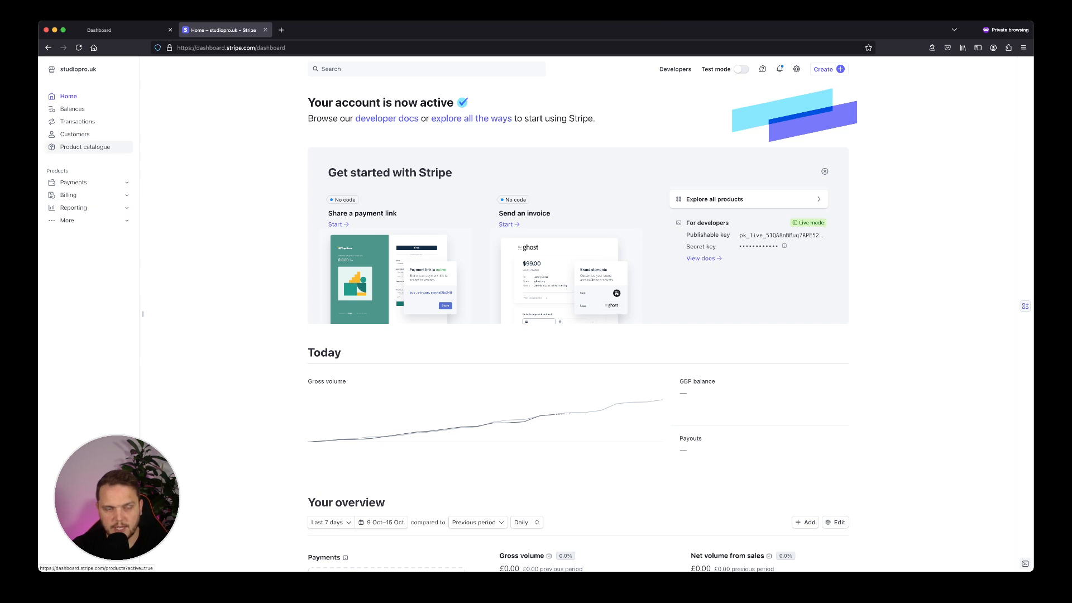
Create a Stripe product named 'Gold' priced at 139, keeping the monthly recurring price.
click(85, 147)
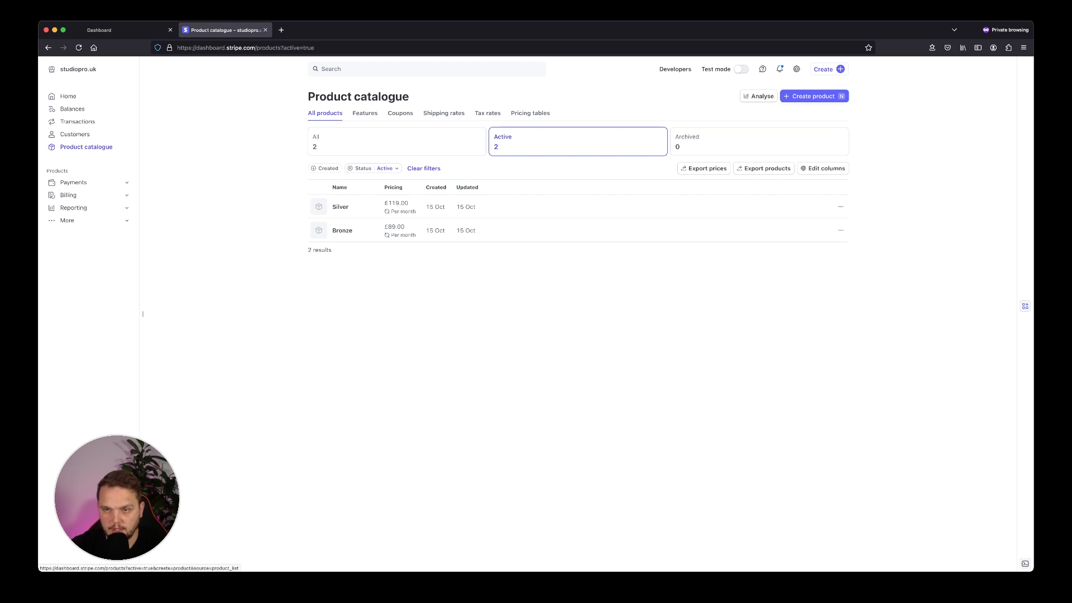
key(n)
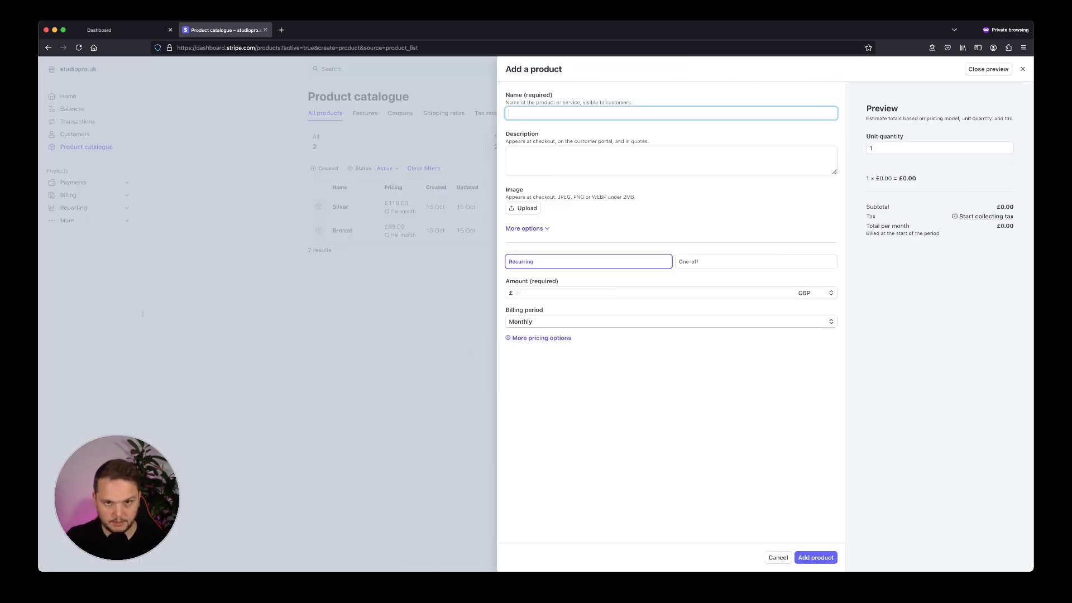
text(Gold)
key(Tab)
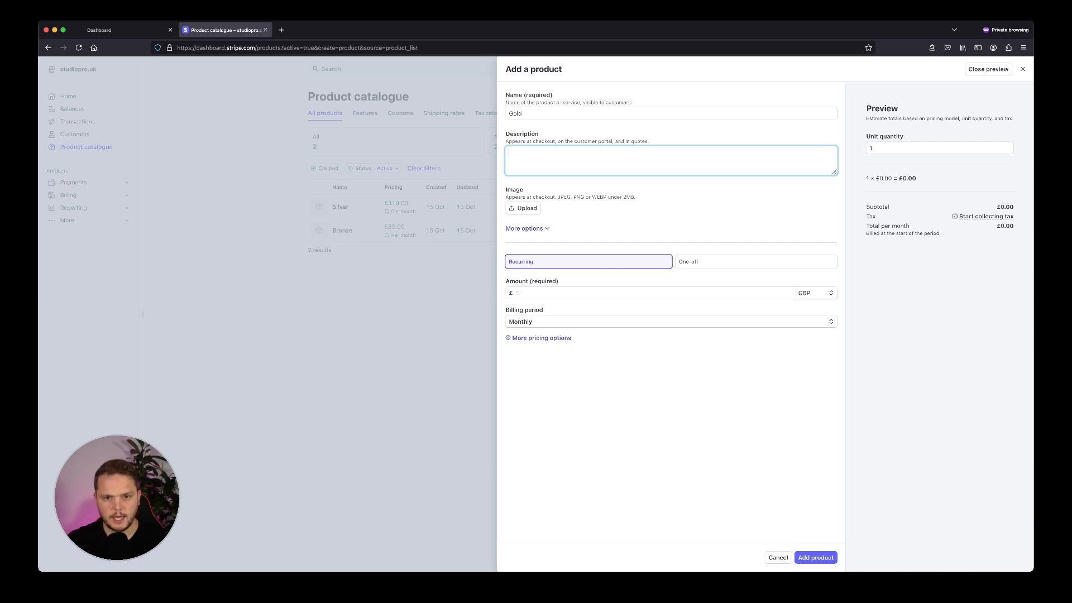
click(614, 293)
text(139)
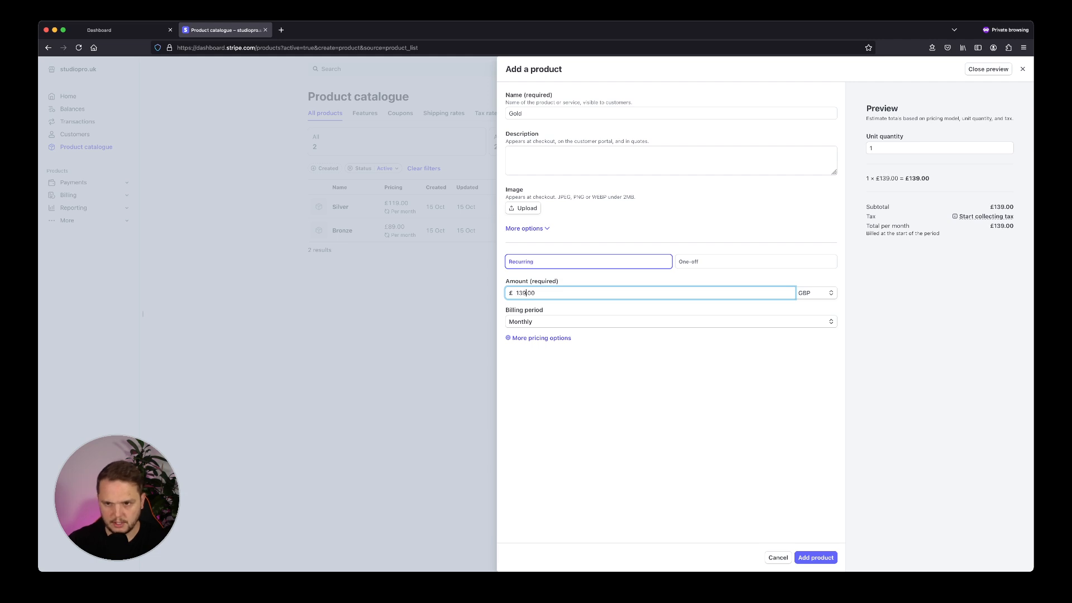
click(642, 368)
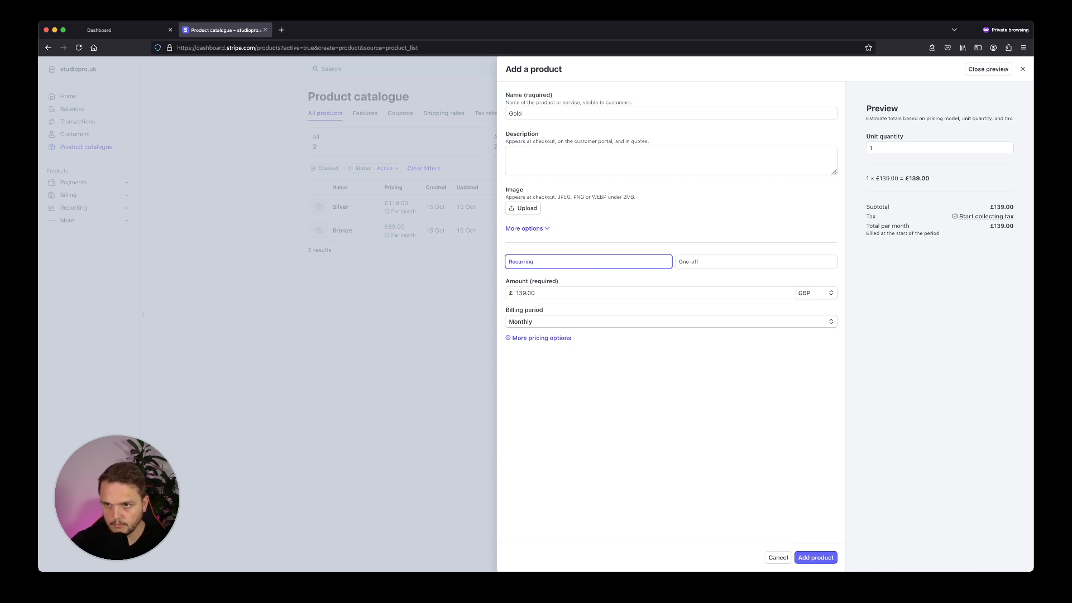
click(816, 557)
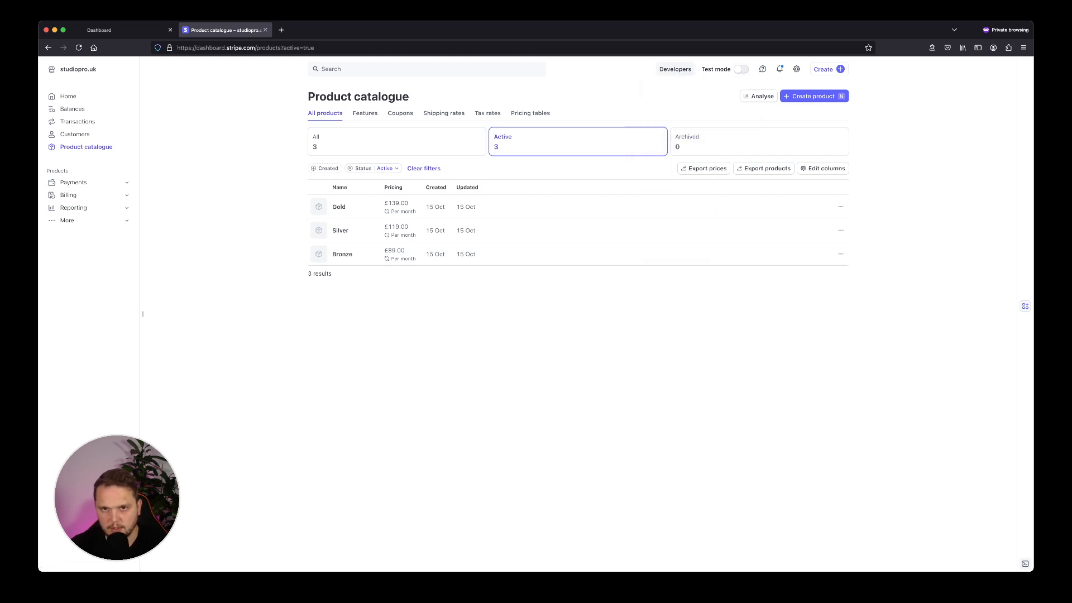
View Stripe's Developers > API keys page, then switch to the StudioPro admin dashboard.
mouse_move(675, 70)
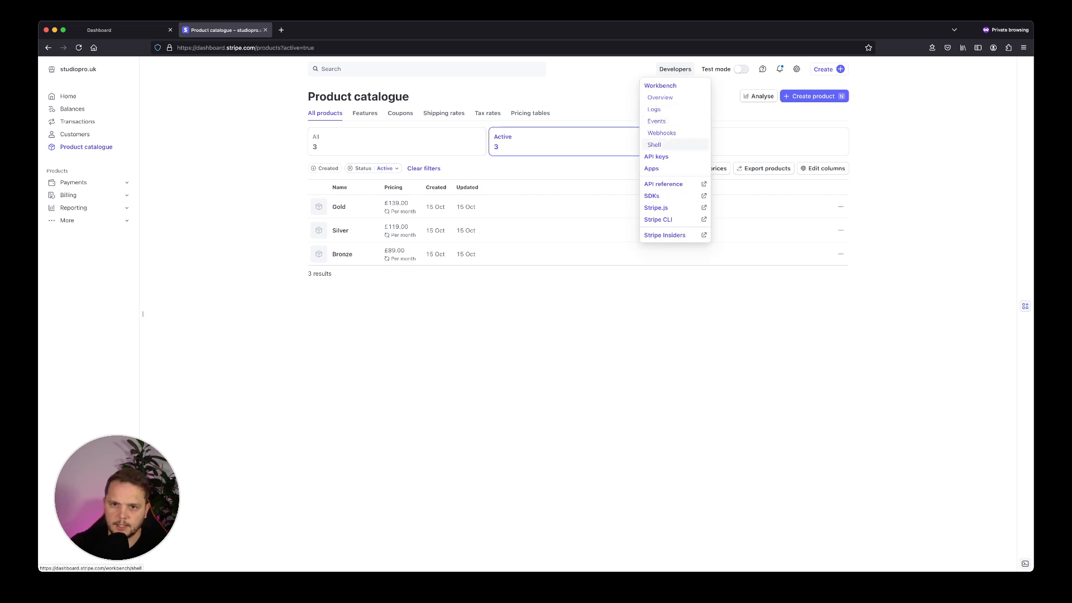
click(656, 156)
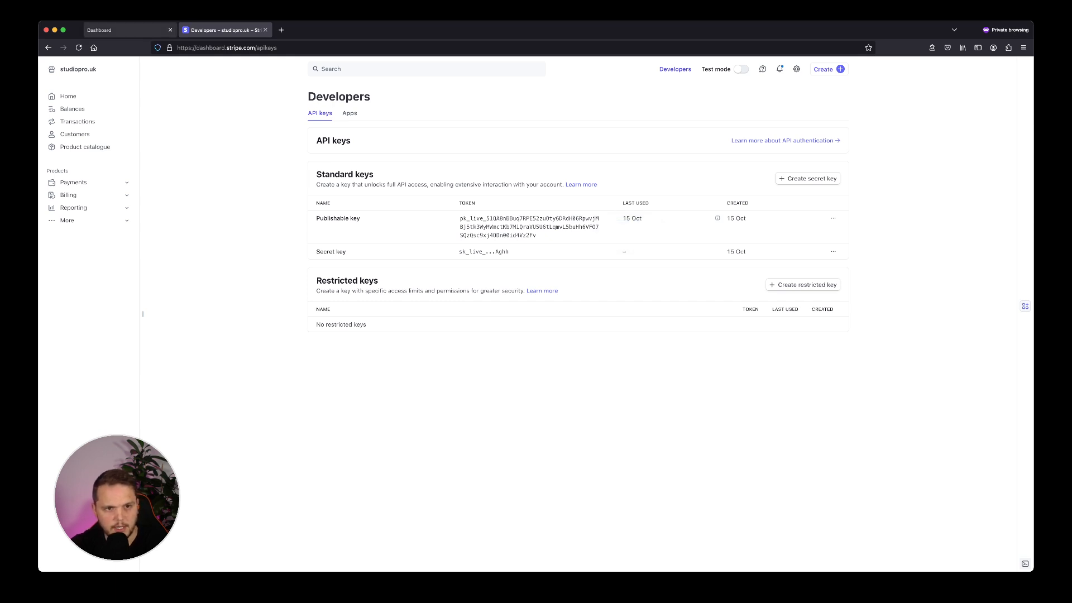
click(126, 29)
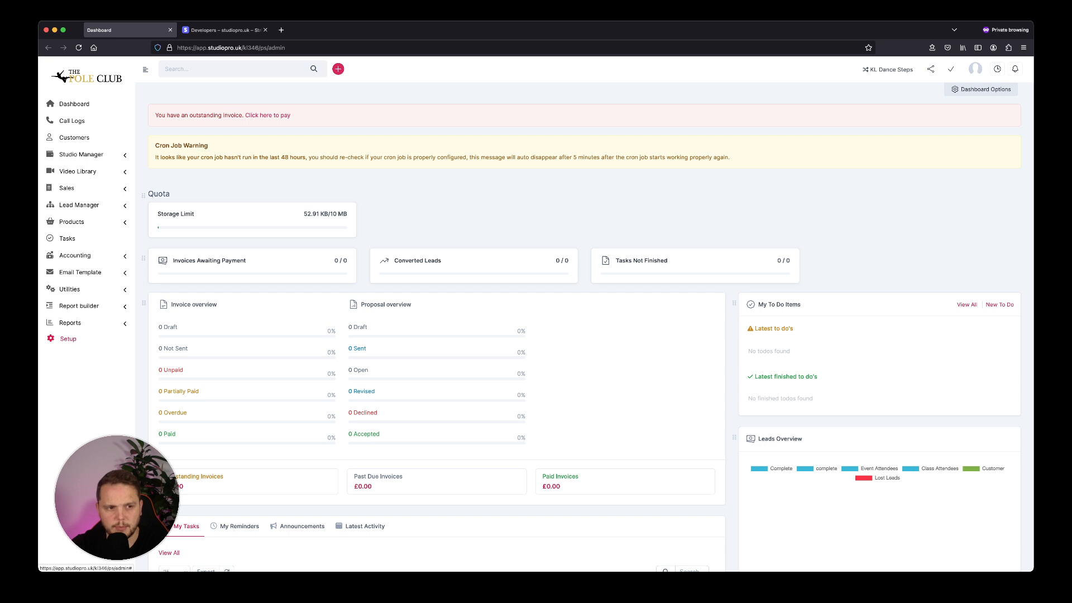
Go to Setup > Settings > Payment Gateways in StudioPro.
click(68, 338)
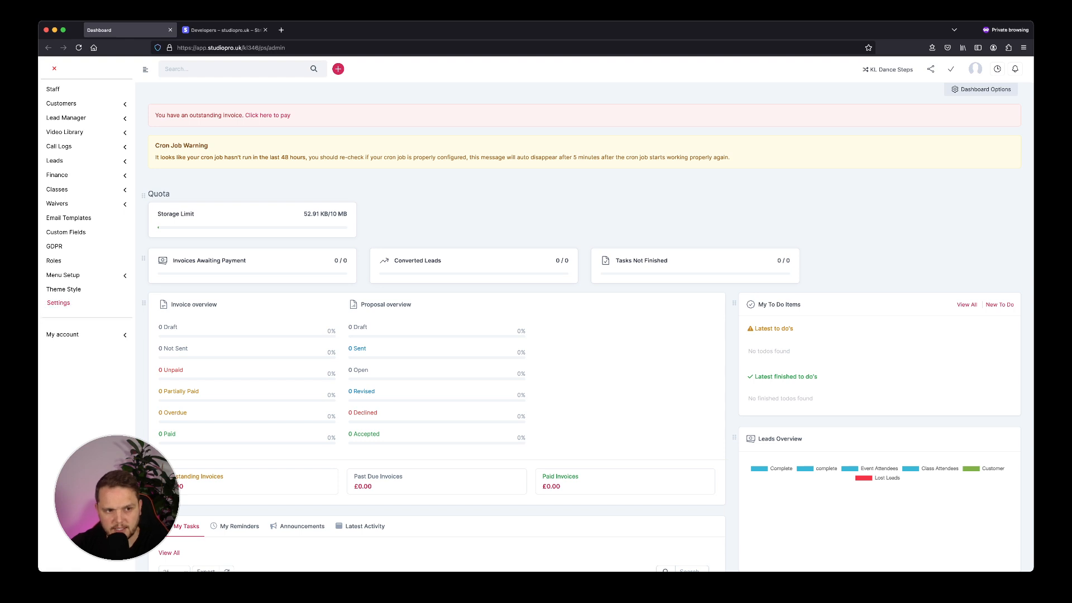
click(58, 303)
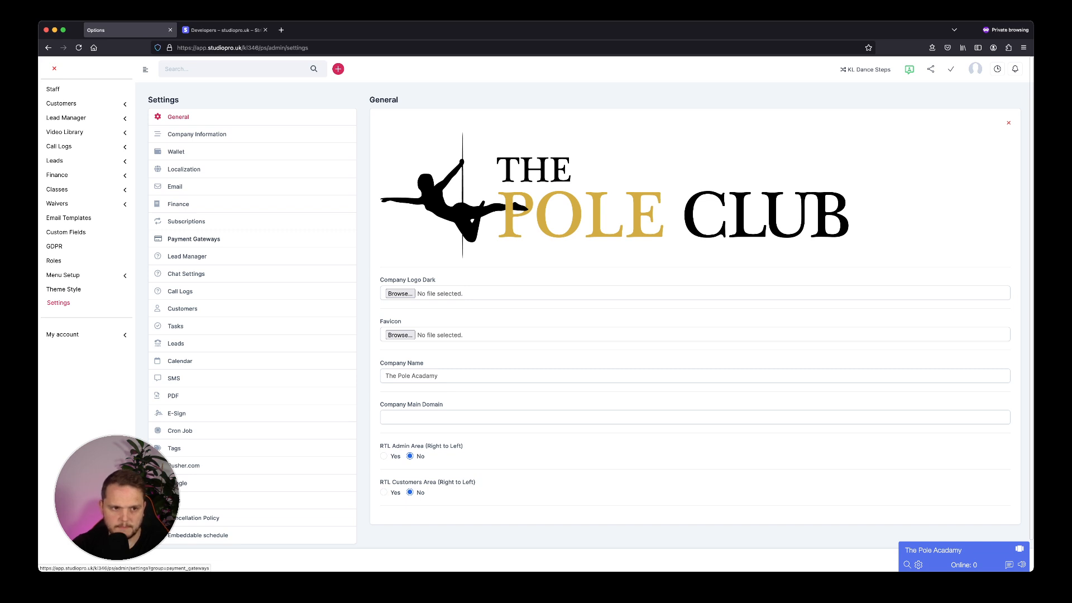
click(194, 239)
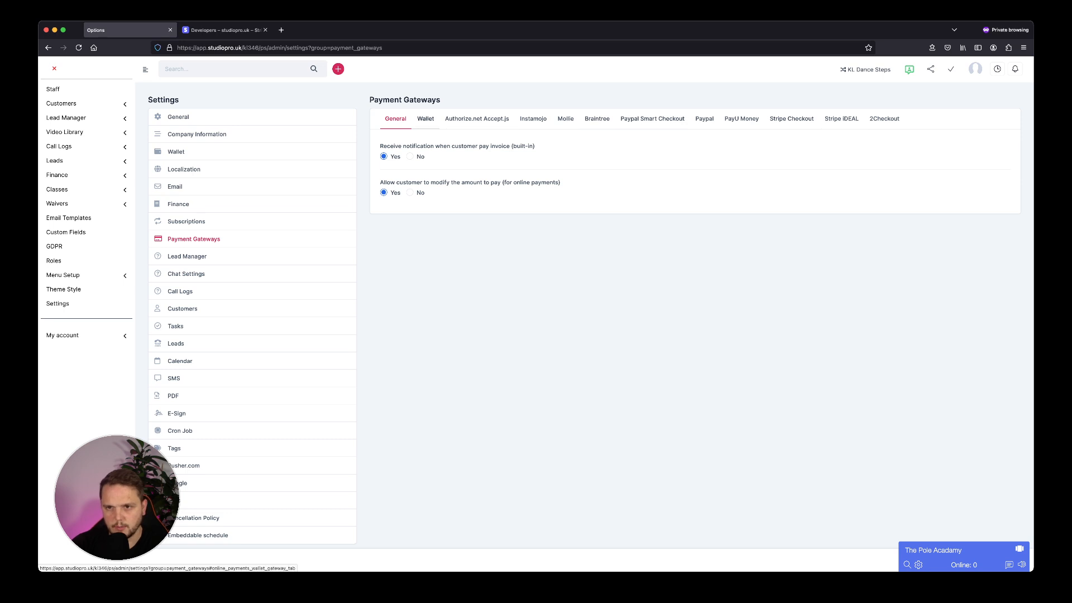
On the Stripe Checkout gateway tab, erase the old publishable and secret keys.
click(792, 118)
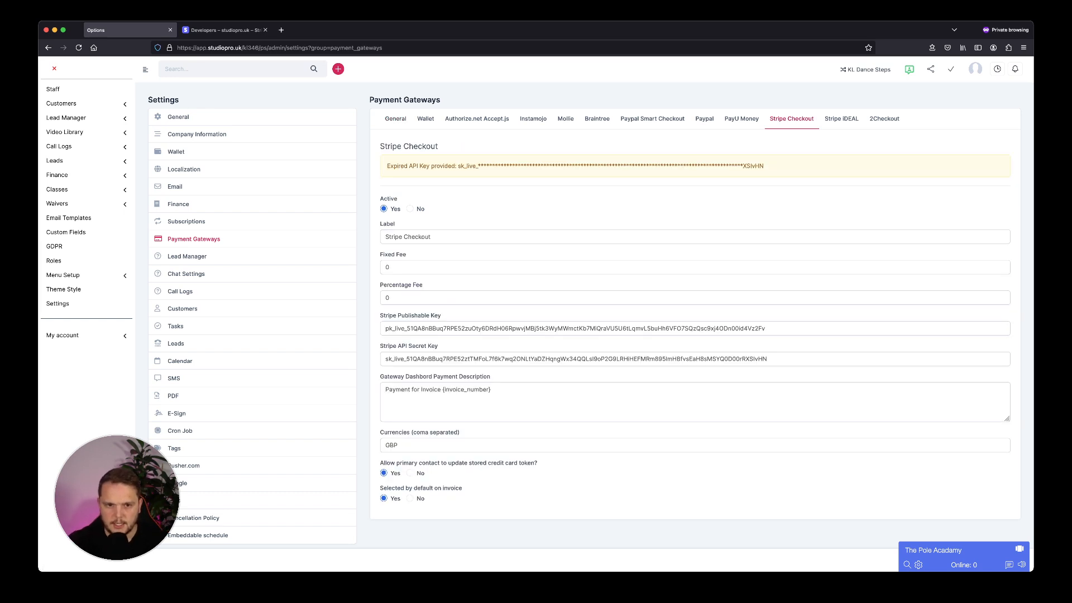
drag(787, 328, 341, 312)
key(BackSpace)
drag(787, 359, 335, 361)
key(BackSpace)
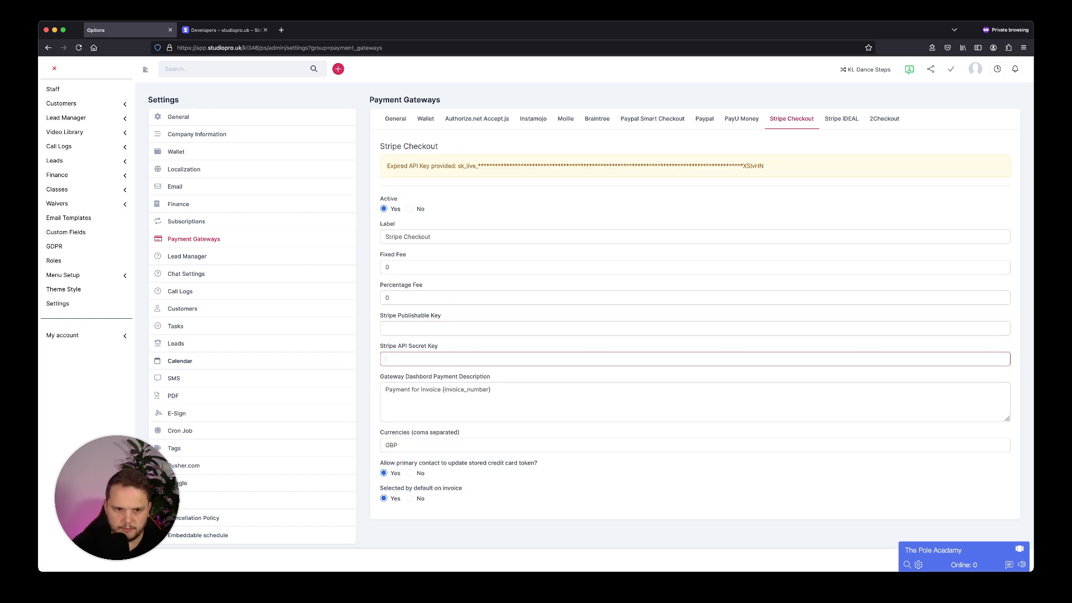
click(559, 346)
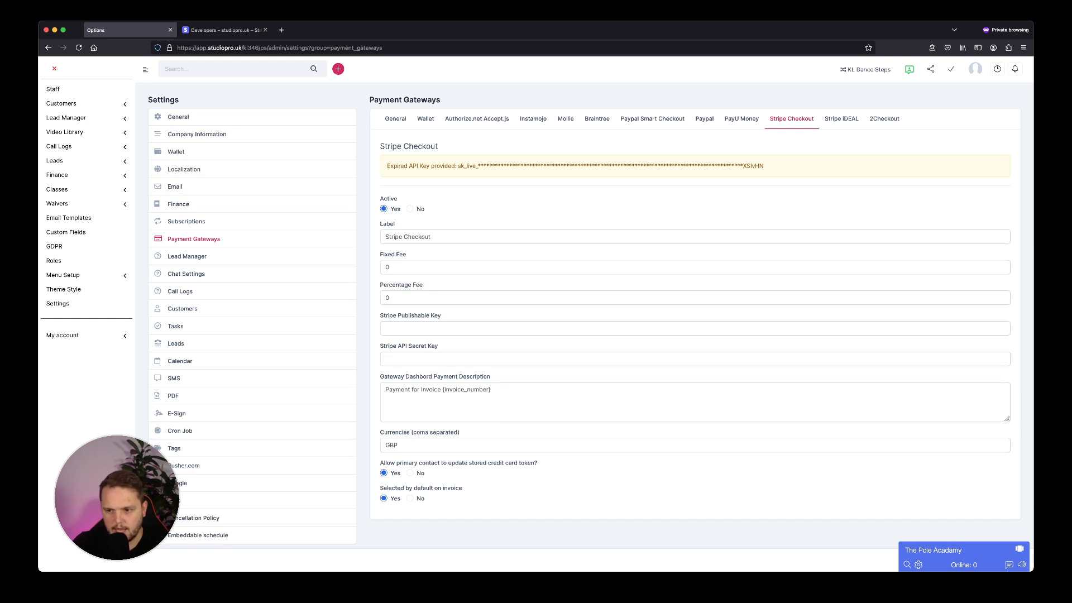
Save the cleared Stripe Checkout settings and return to Stripe's API keys page.
click(1009, 565)
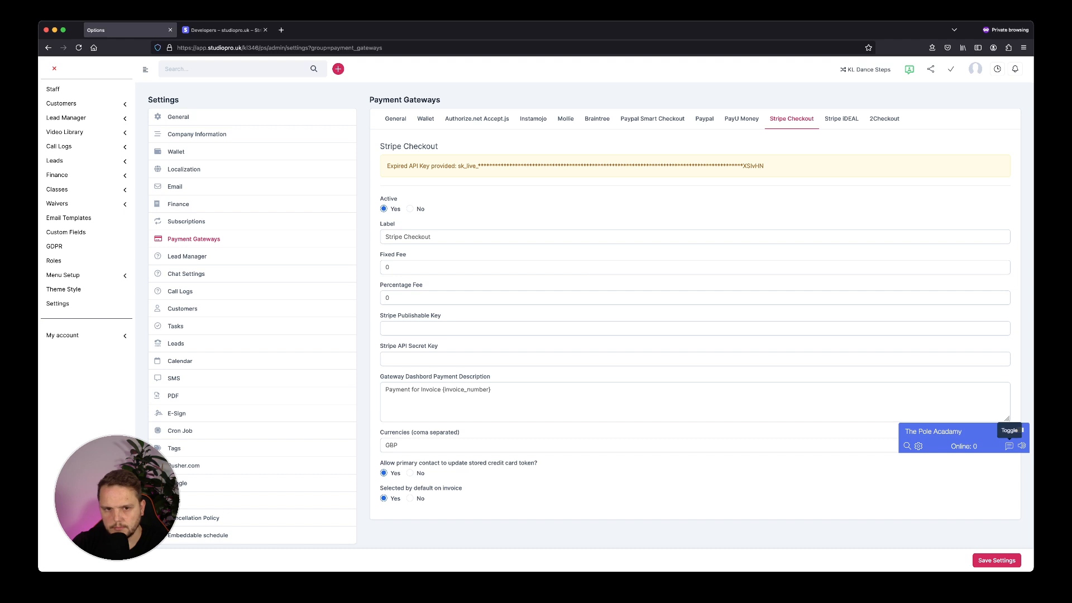
click(1009, 446)
click(996, 560)
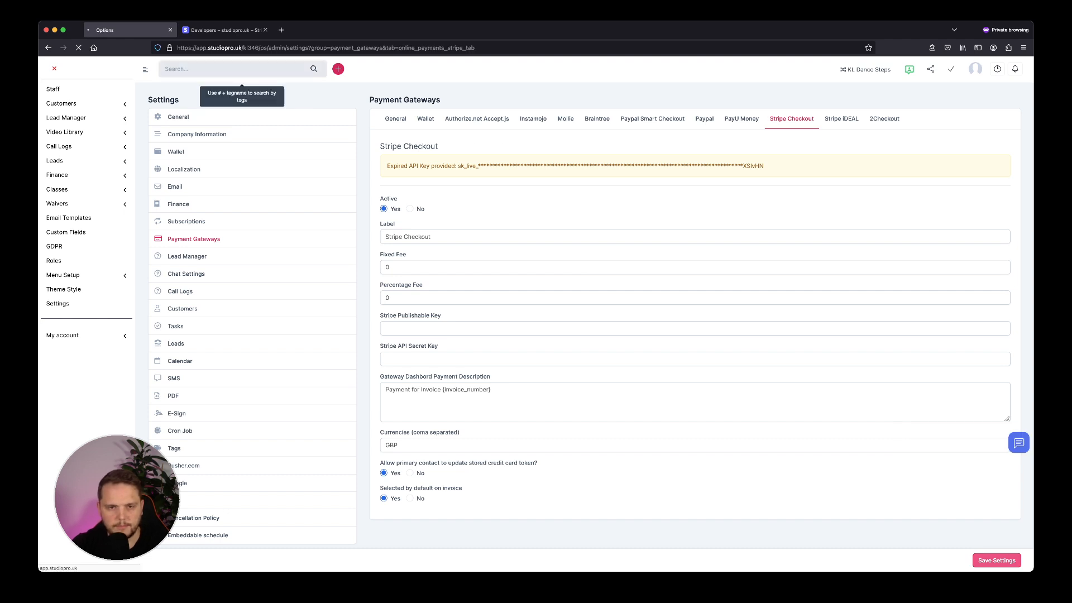
click(447, 302)
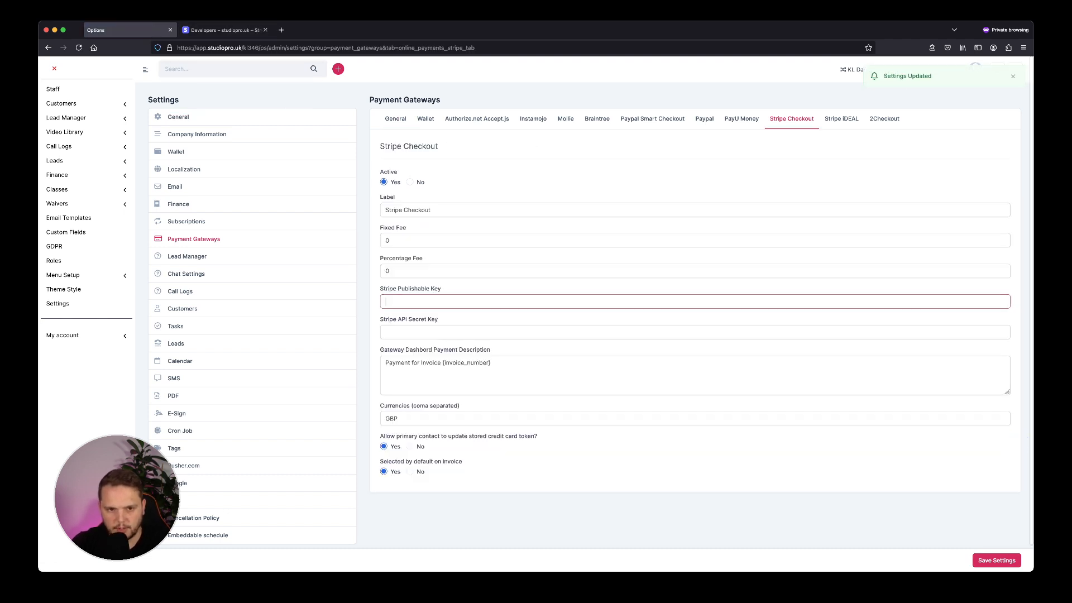
drag(443, 289, 389, 288)
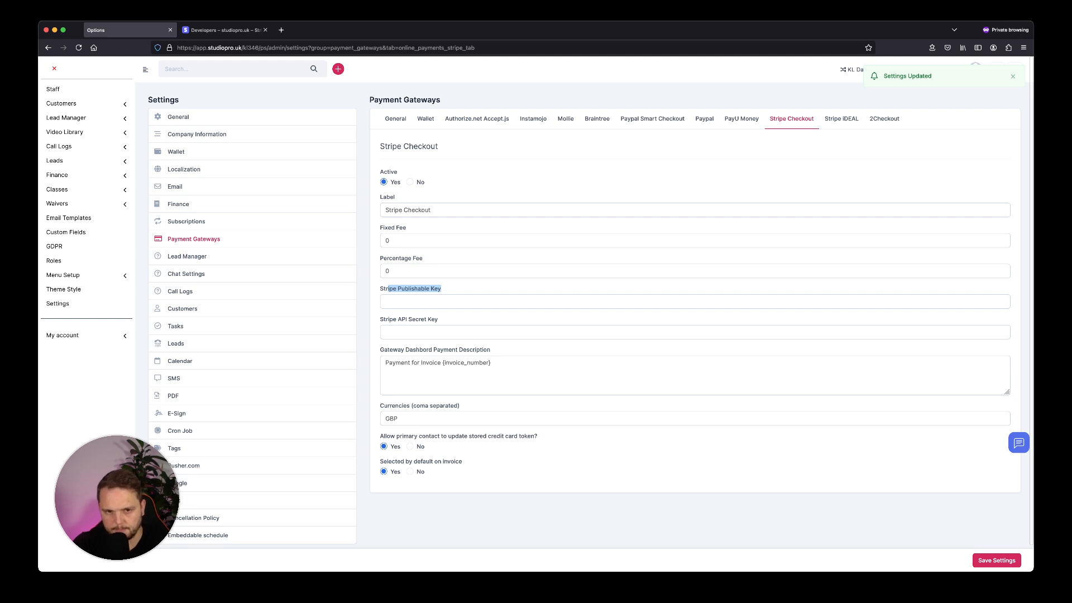
drag(443, 320, 393, 320)
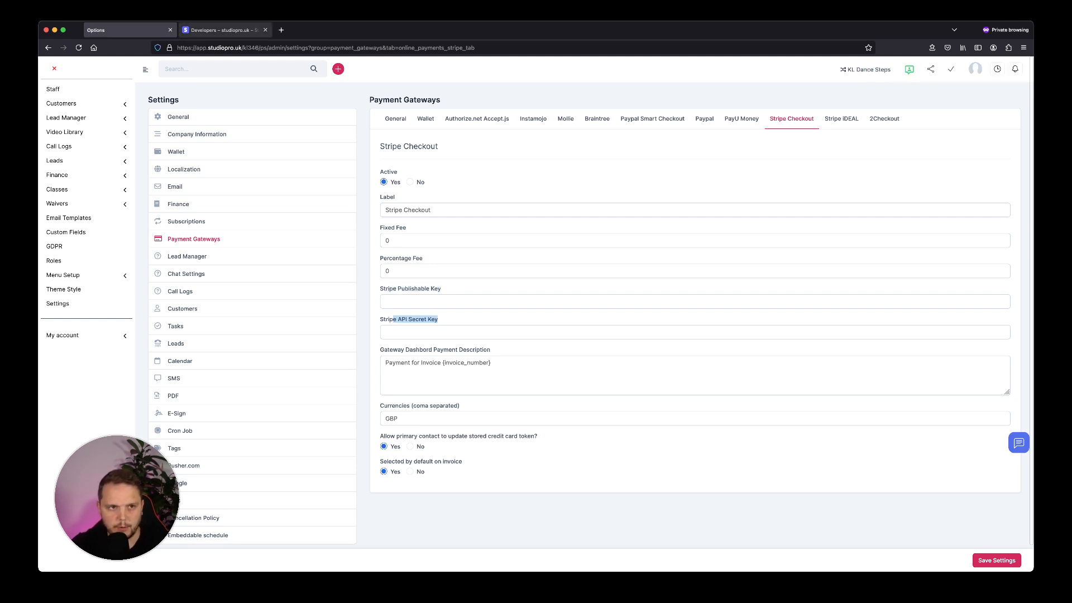
click(221, 30)
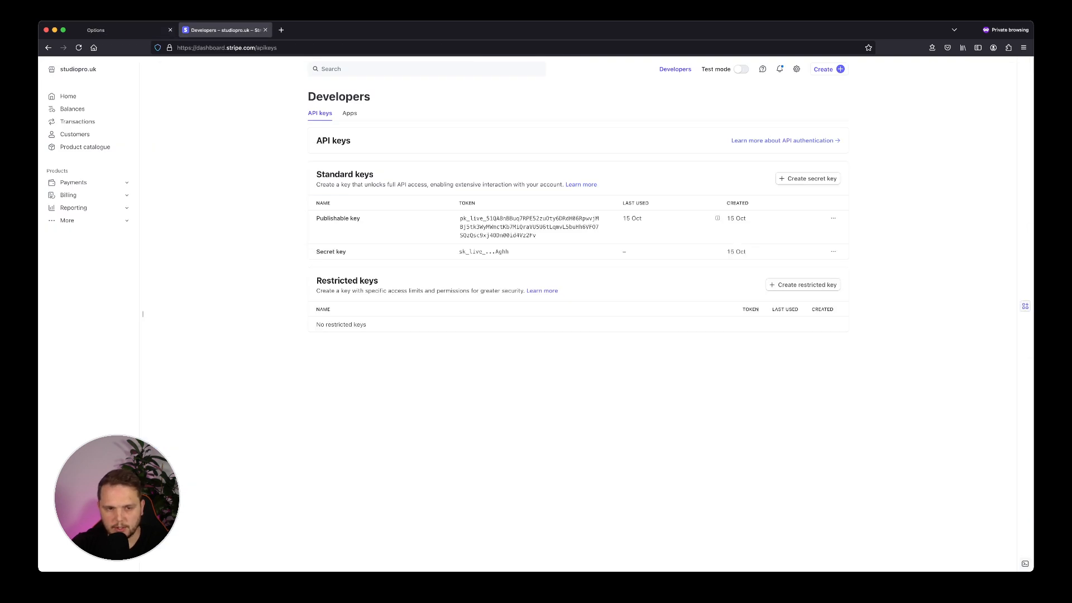
Paste Stripe's publishable key into StudioPro's Stripe Publishable Key field, then begin creating a secret key.
click(596, 227)
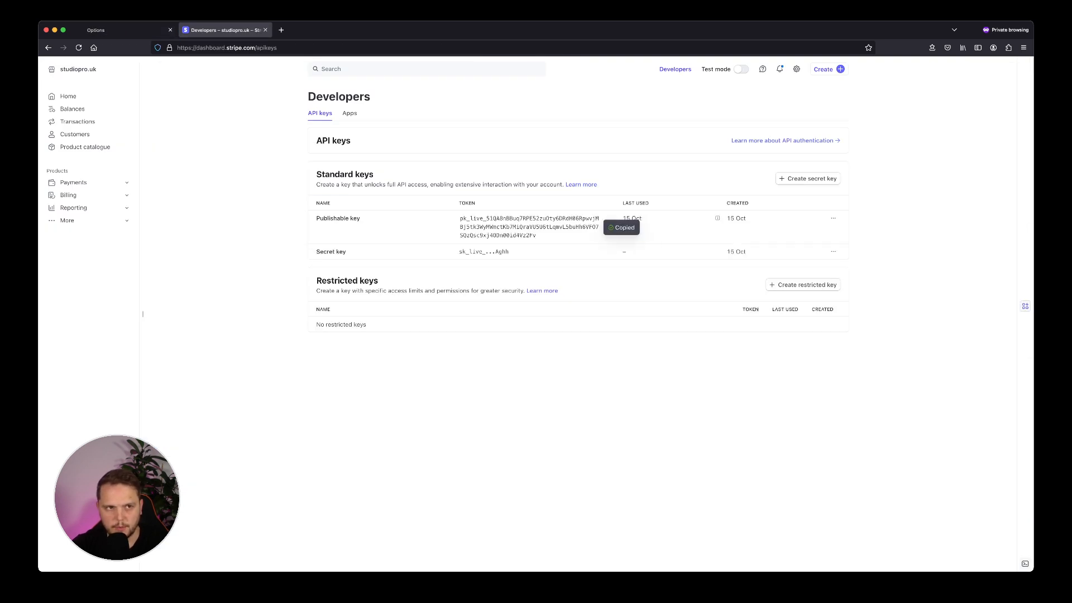
click(130, 30)
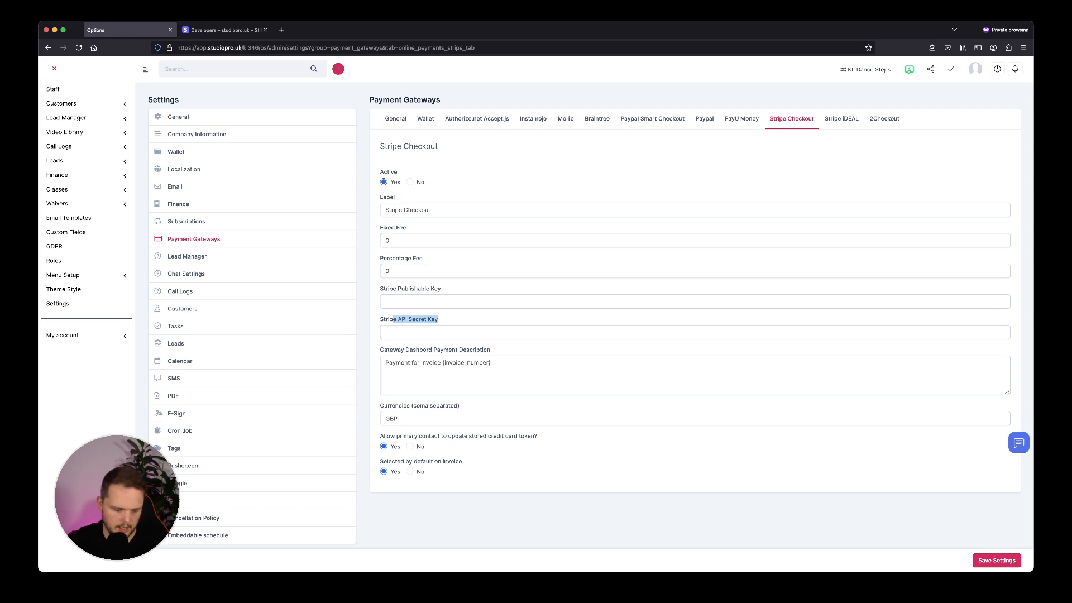
click(398, 301)
key(super+v)
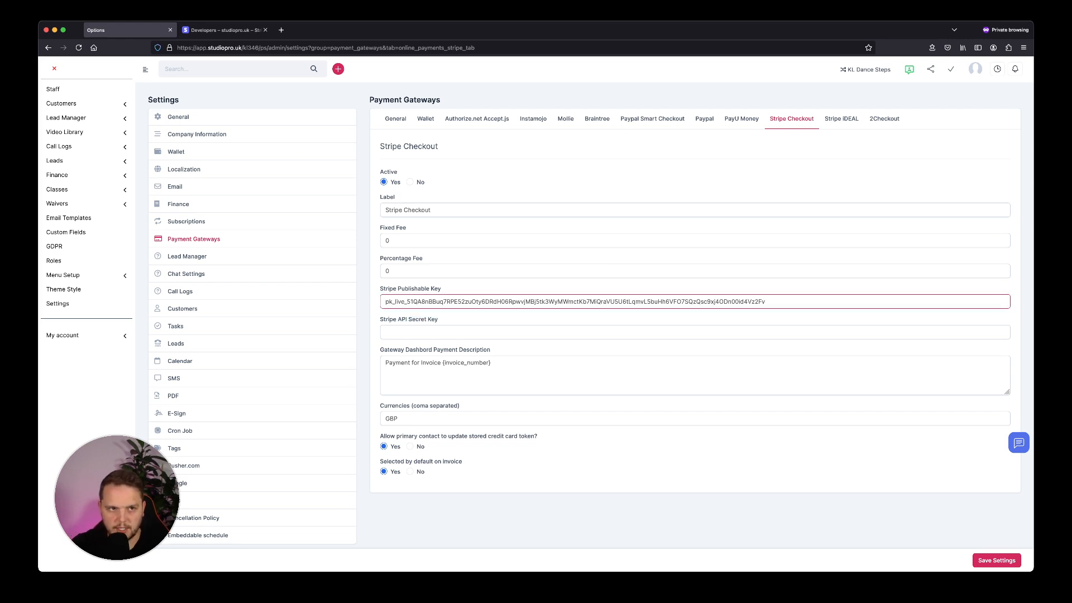
click(223, 30)
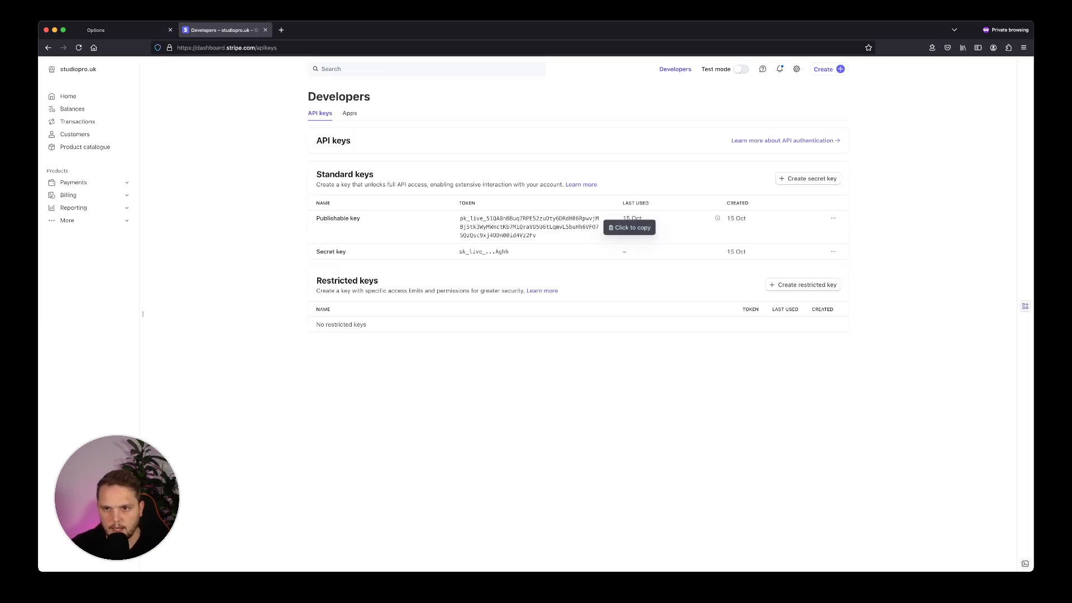
click(808, 179)
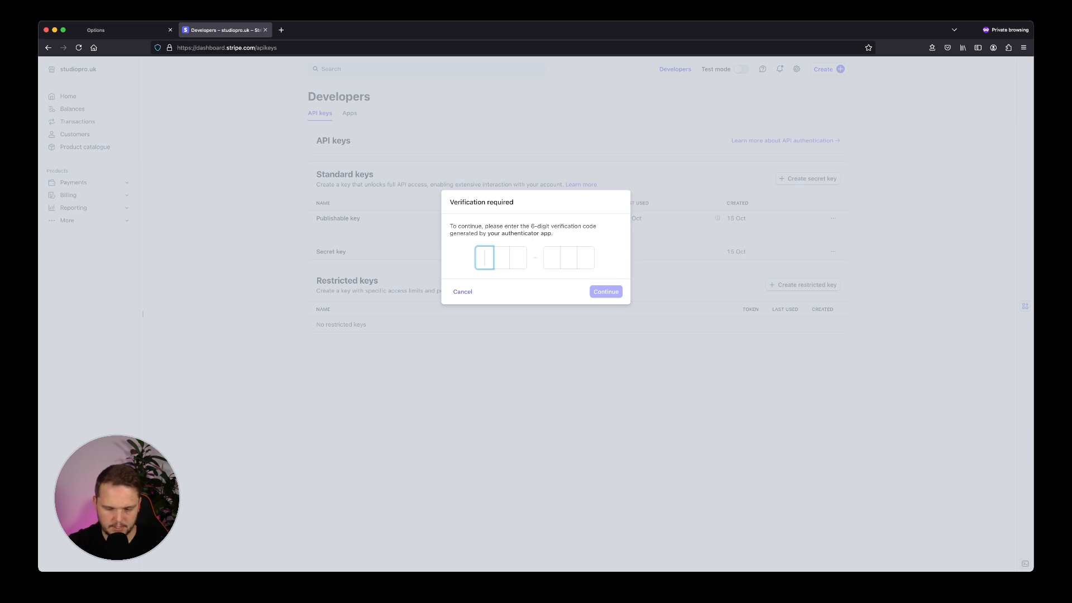
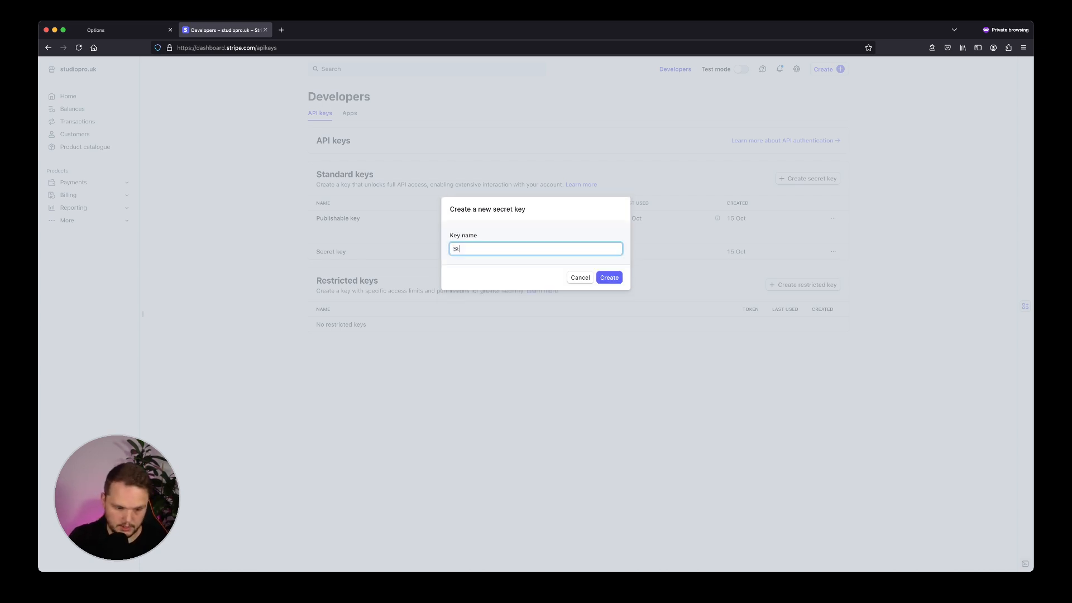
Create a secret key named 'Thepoleclub' and copy its value.
key(BackSpace)
text(The)
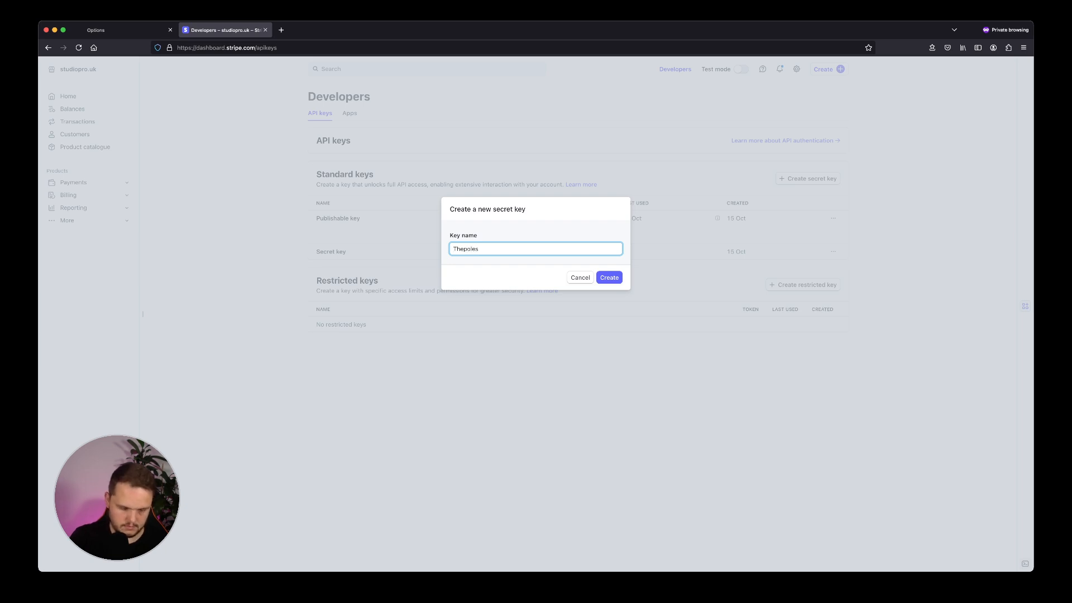
text(poleclub)
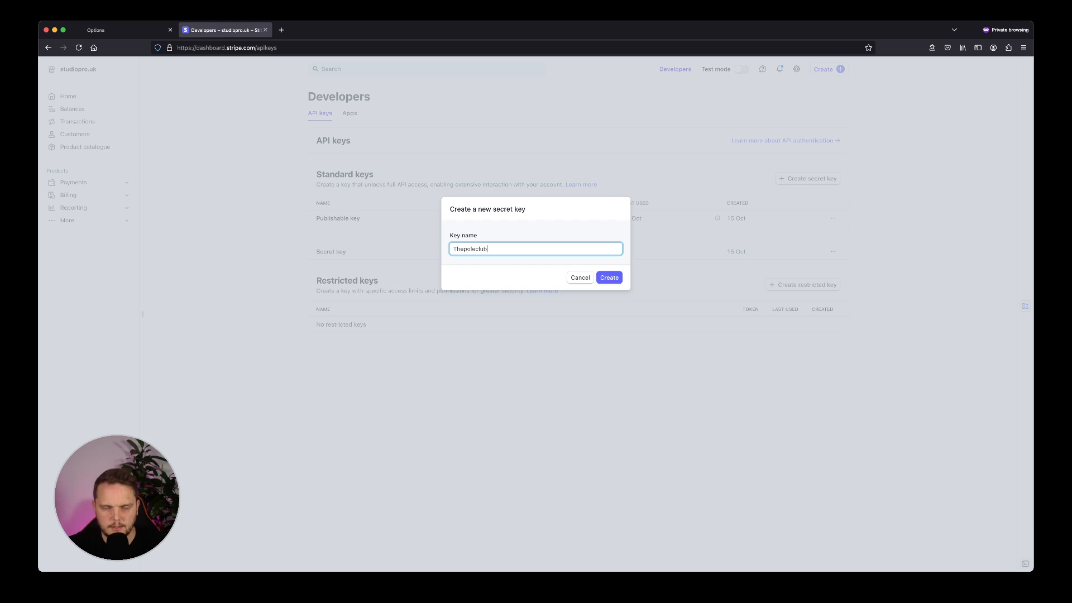
key(Return)
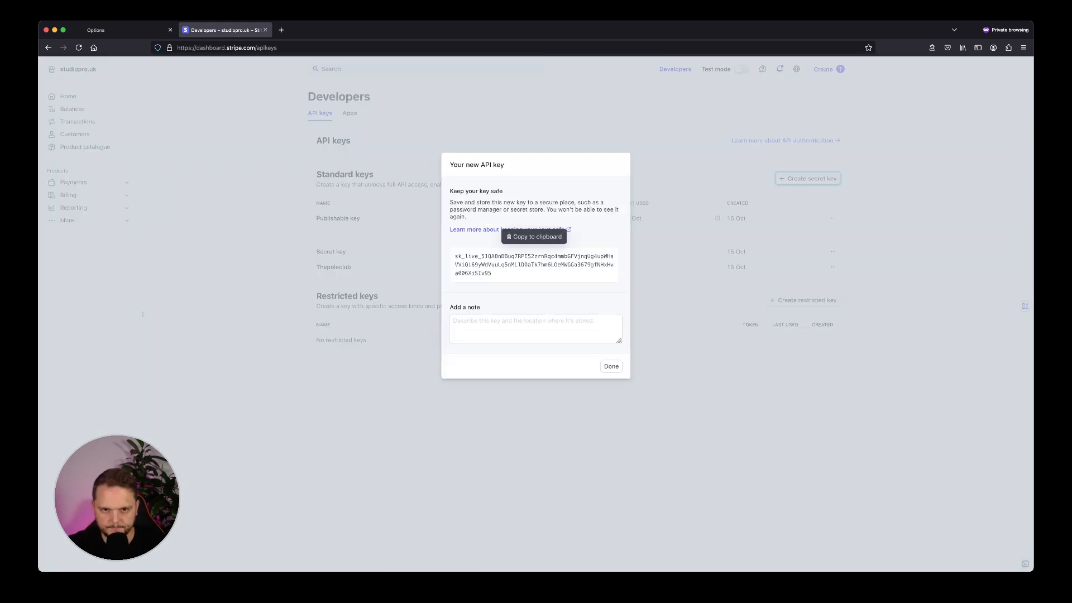
click(533, 264)
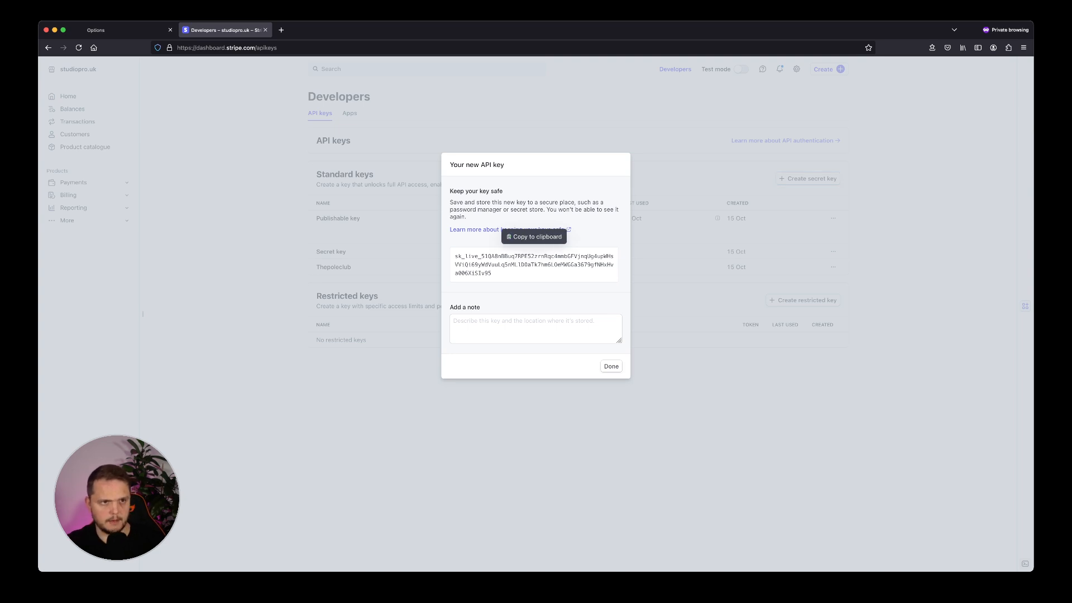
key(ctrl+Tab)
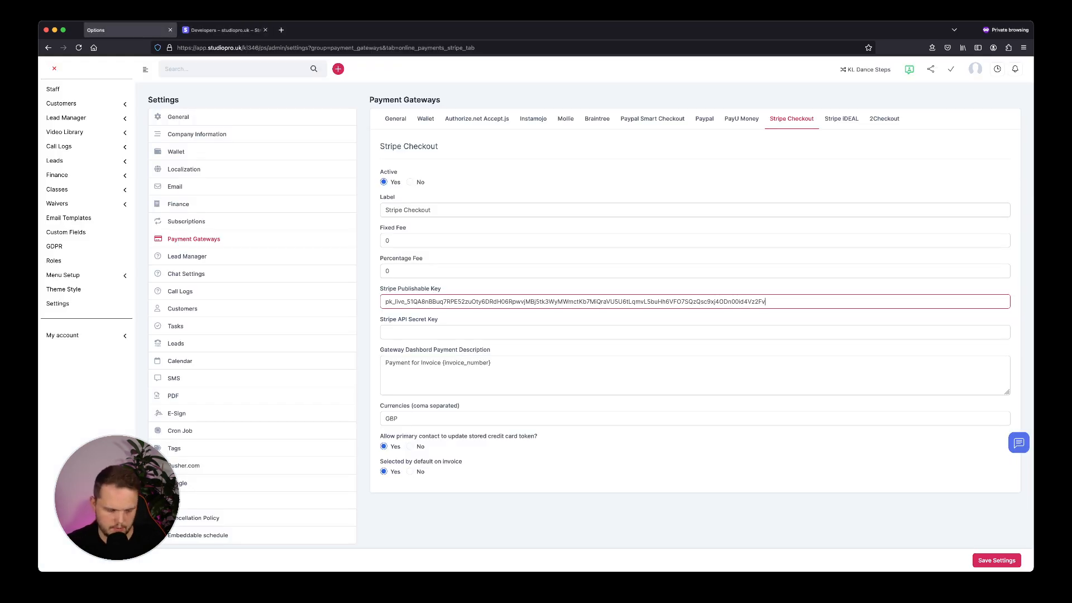
Paste the copied key into Stripe API Secret Key and save the Stripe Checkout settings.
key(Tab)
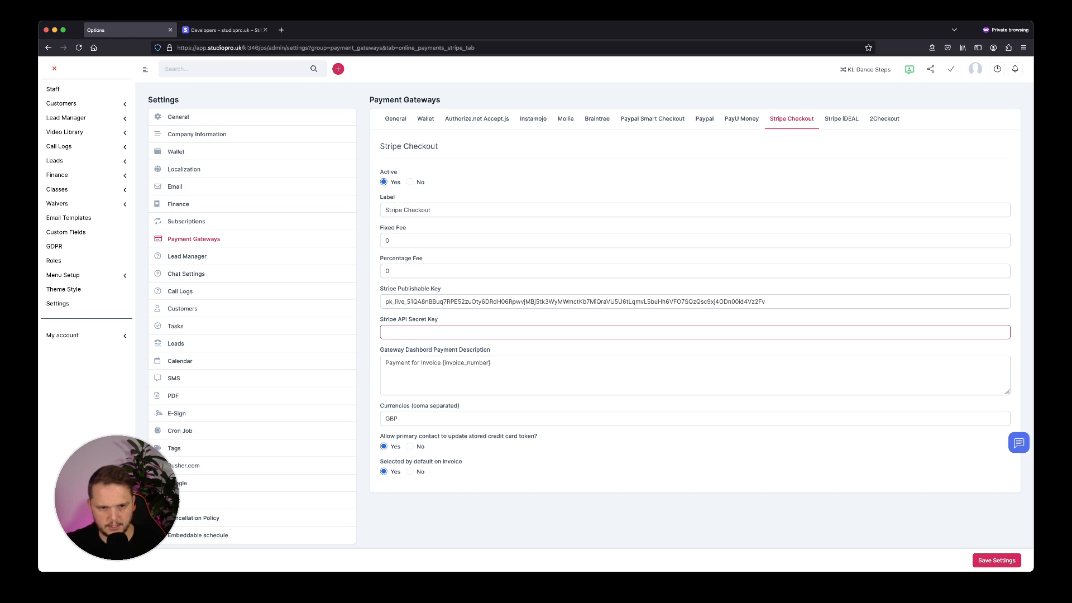
key(super+v)
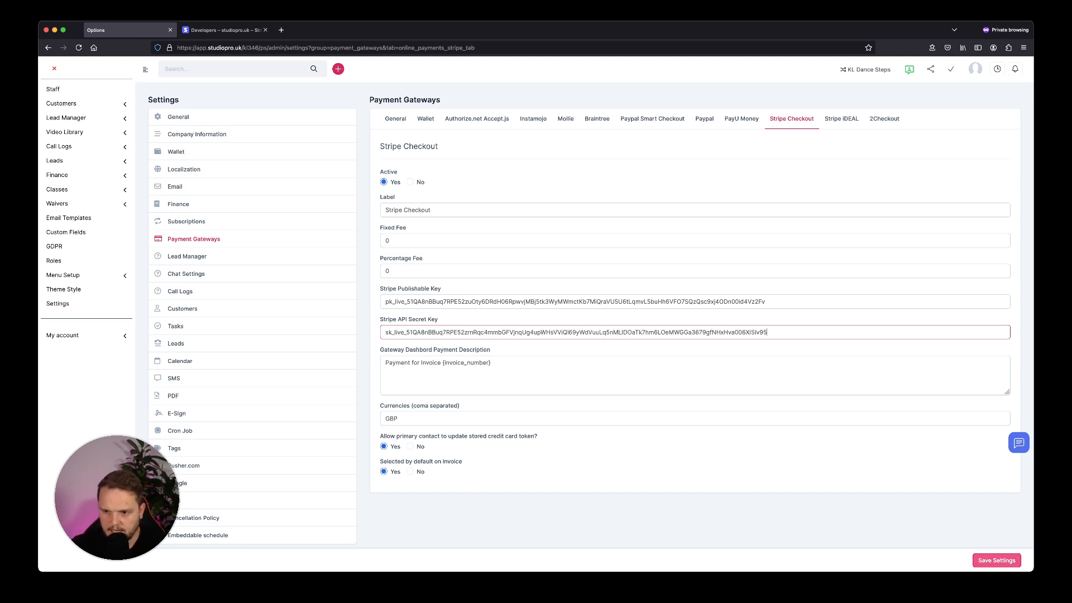
click(997, 560)
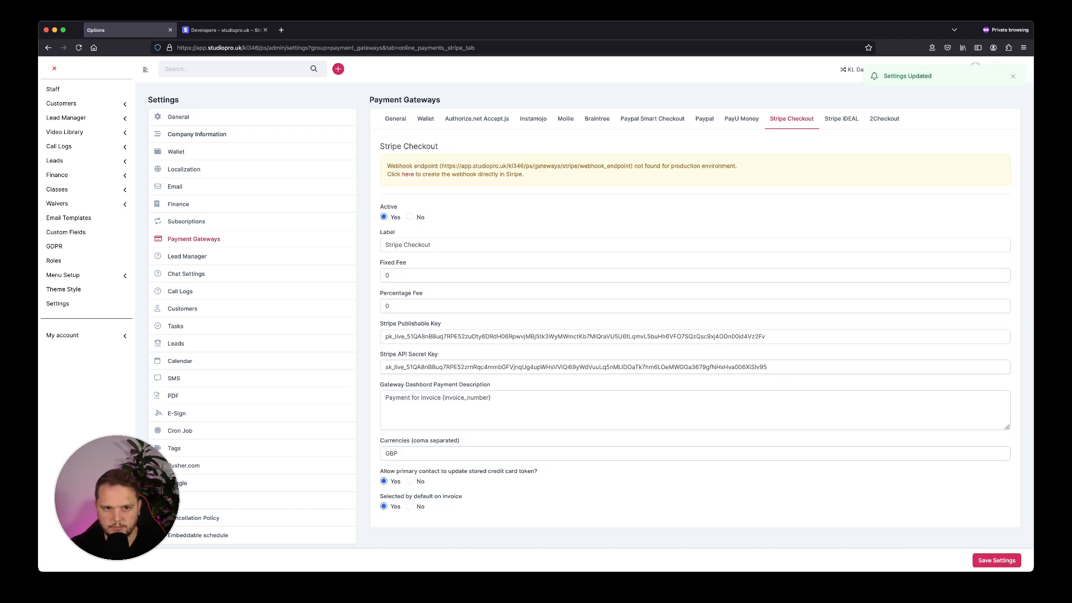
click(408, 174)
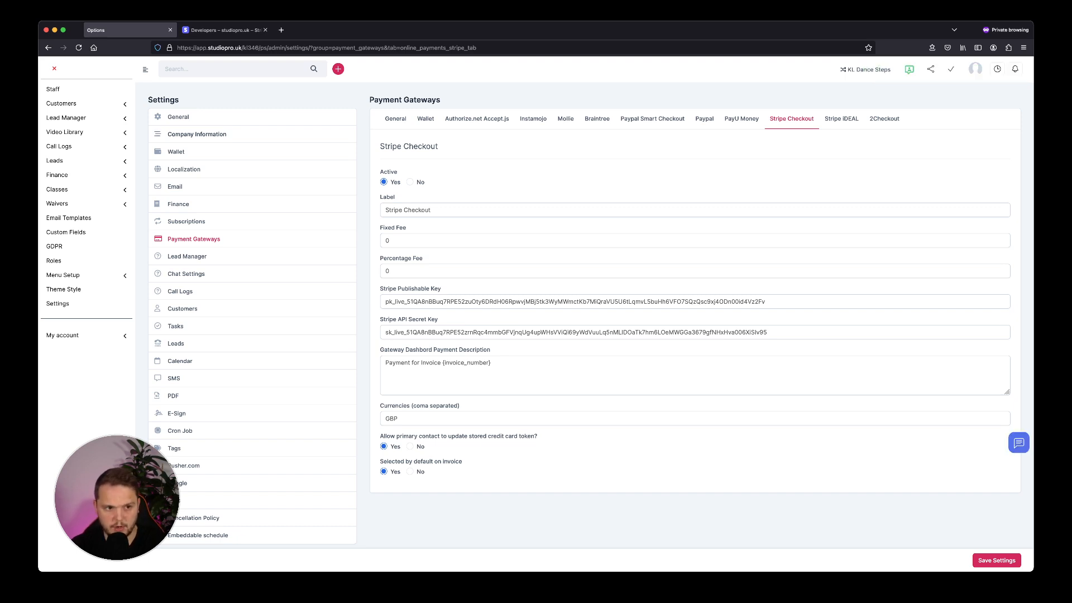
click(54, 69)
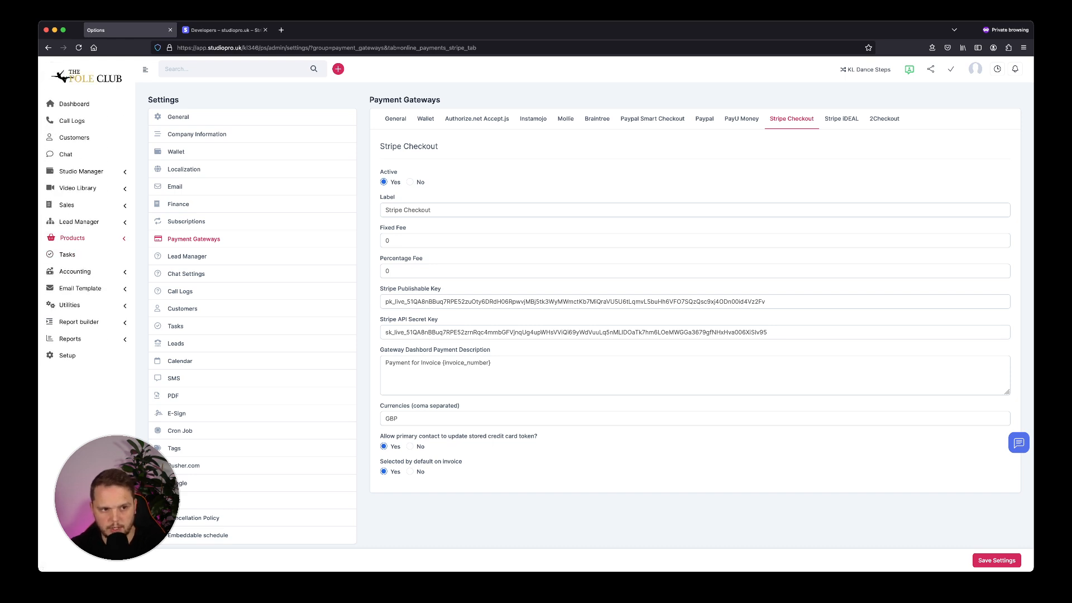
Delete the old Bronze entry under Products > Subscription Products and start a new product.
click(72, 239)
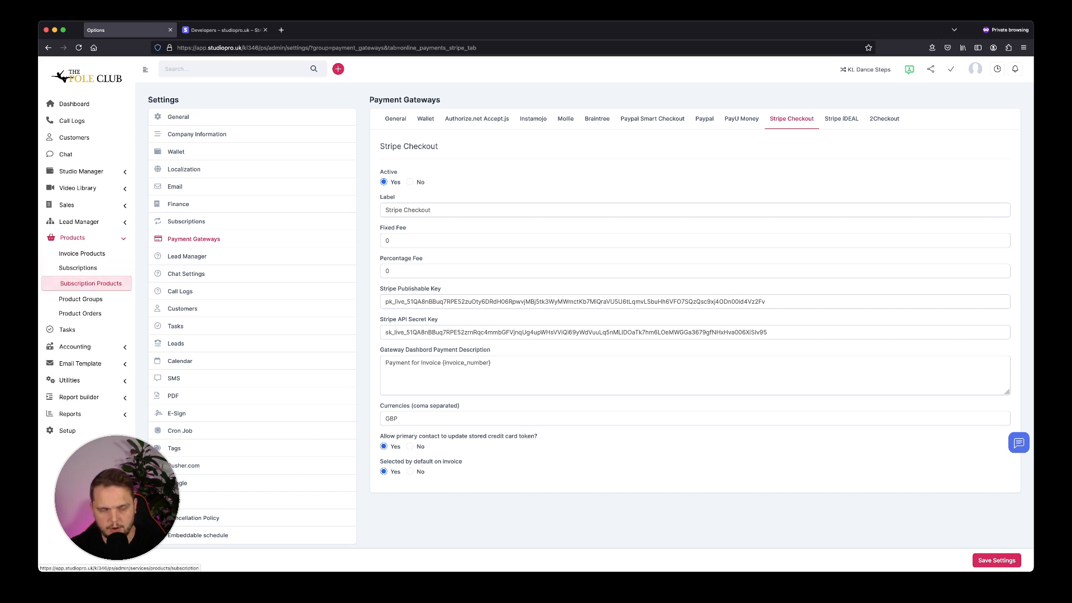
click(90, 283)
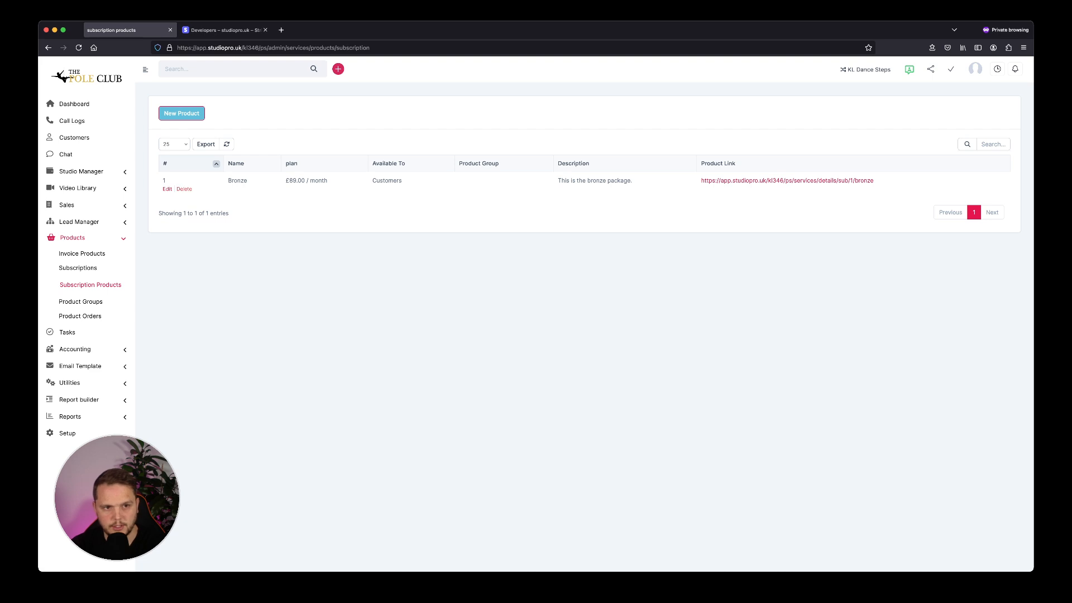
click(181, 113)
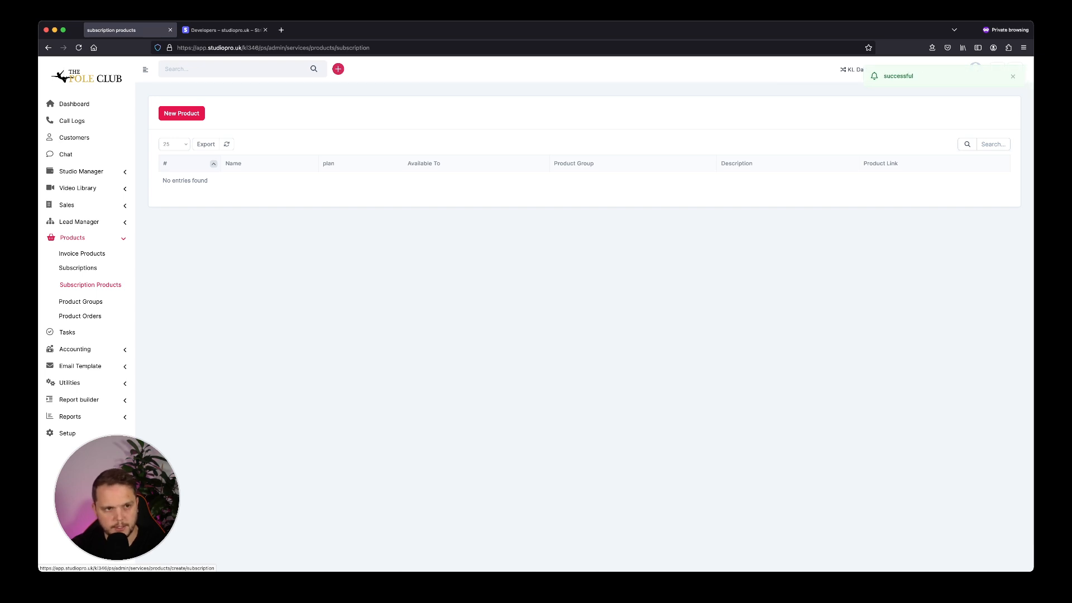
click(181, 113)
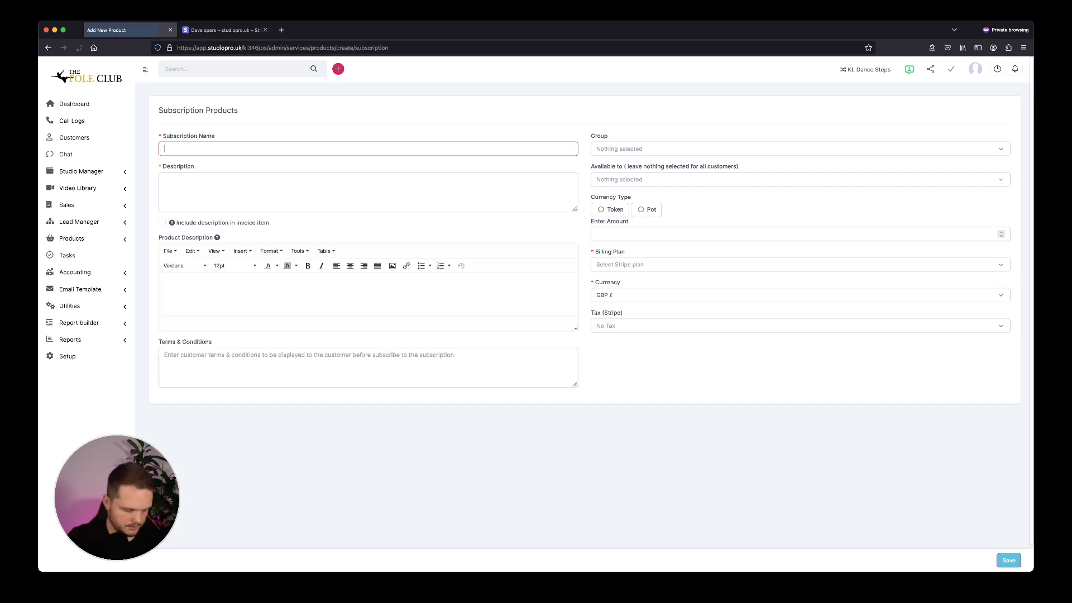
Name the new subscription 'Bronze' with description 'This is for beginners.'.
text(Br)
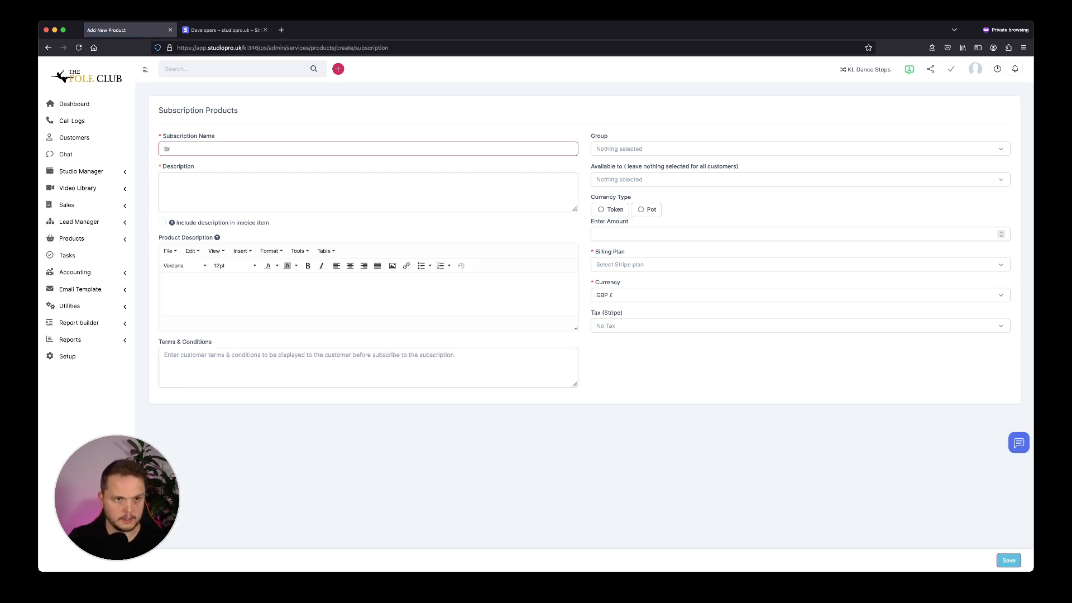
text(onze)
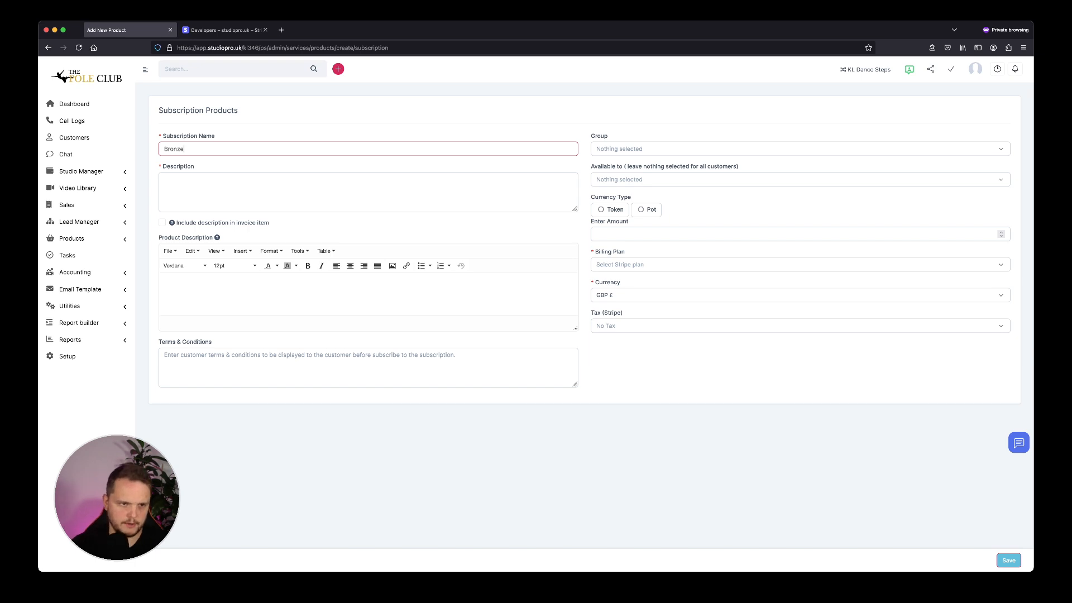
key(Tab)
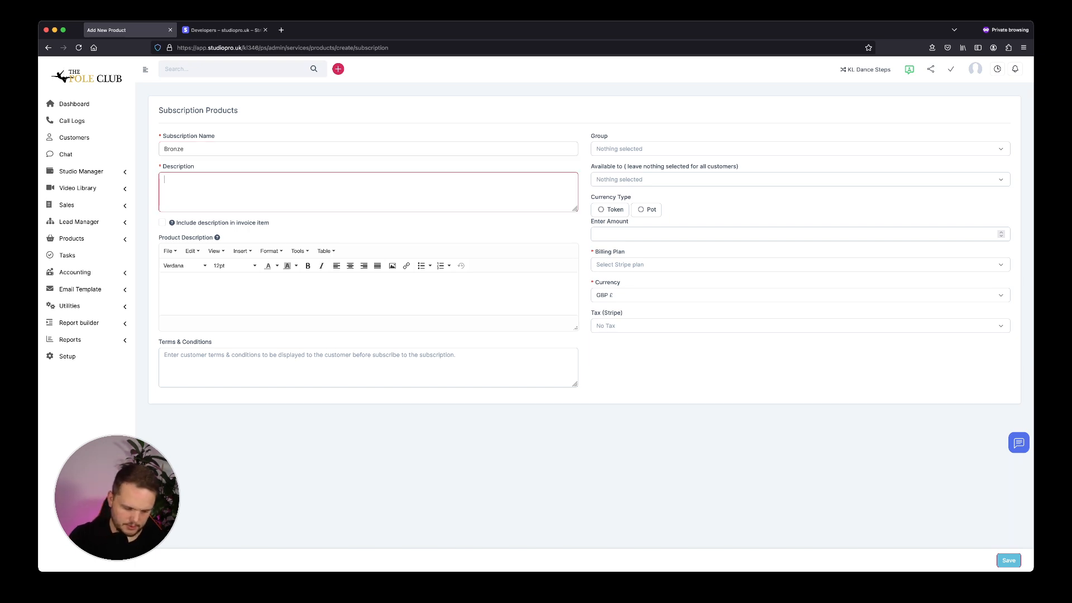
text(This is the )
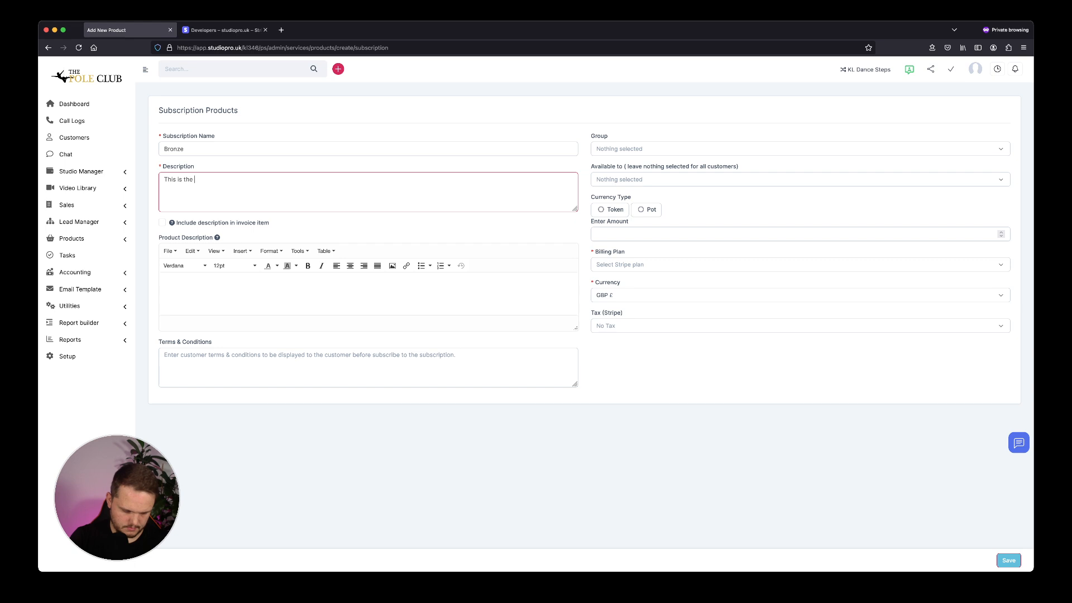
text(bronze package.)
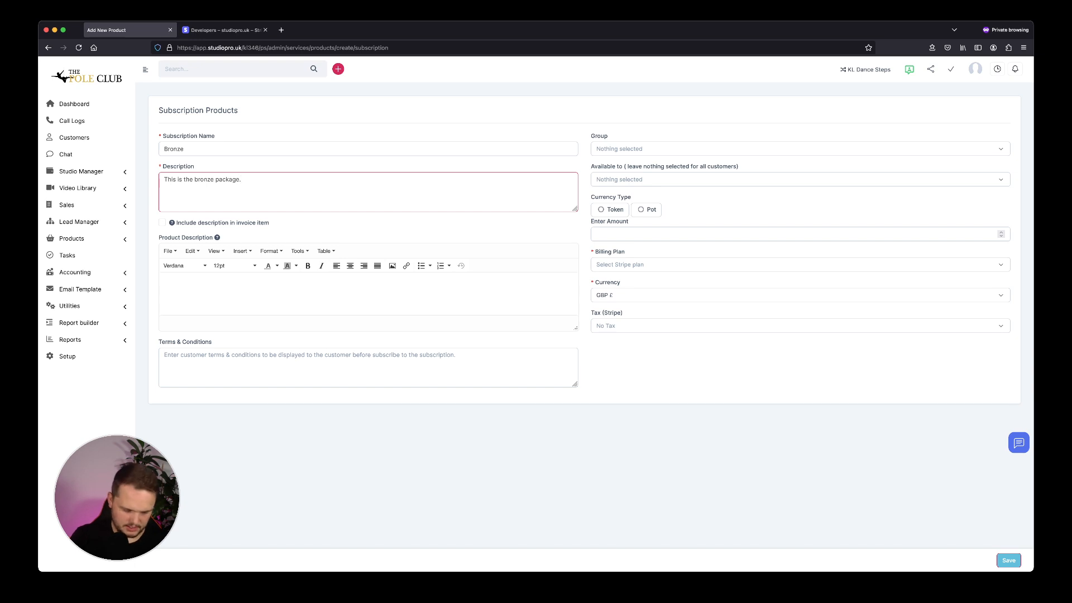
key(super+a)
text(This i)
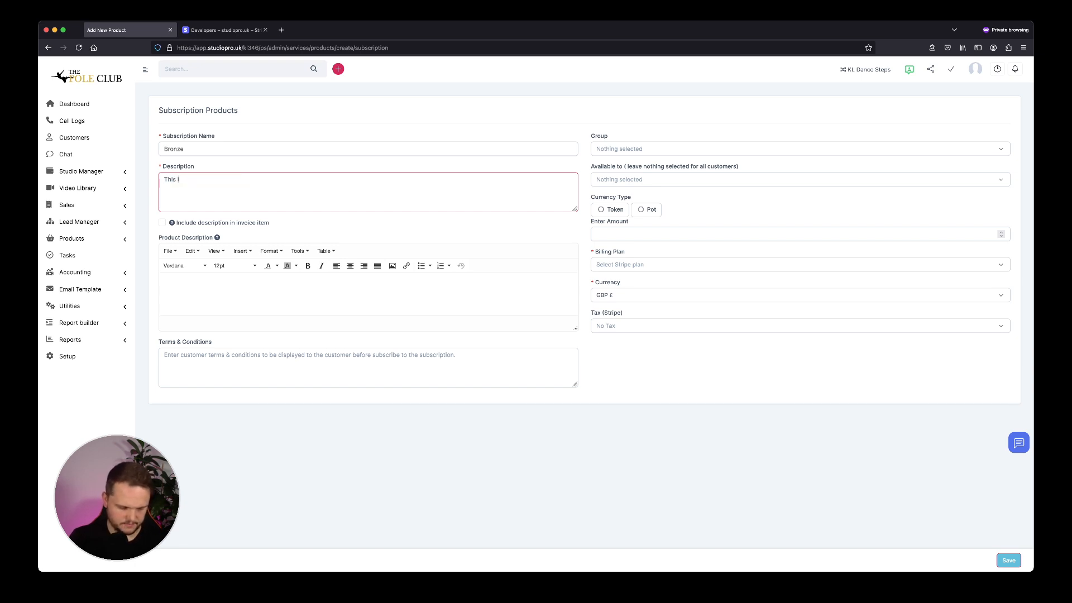
text(s for beginners.)
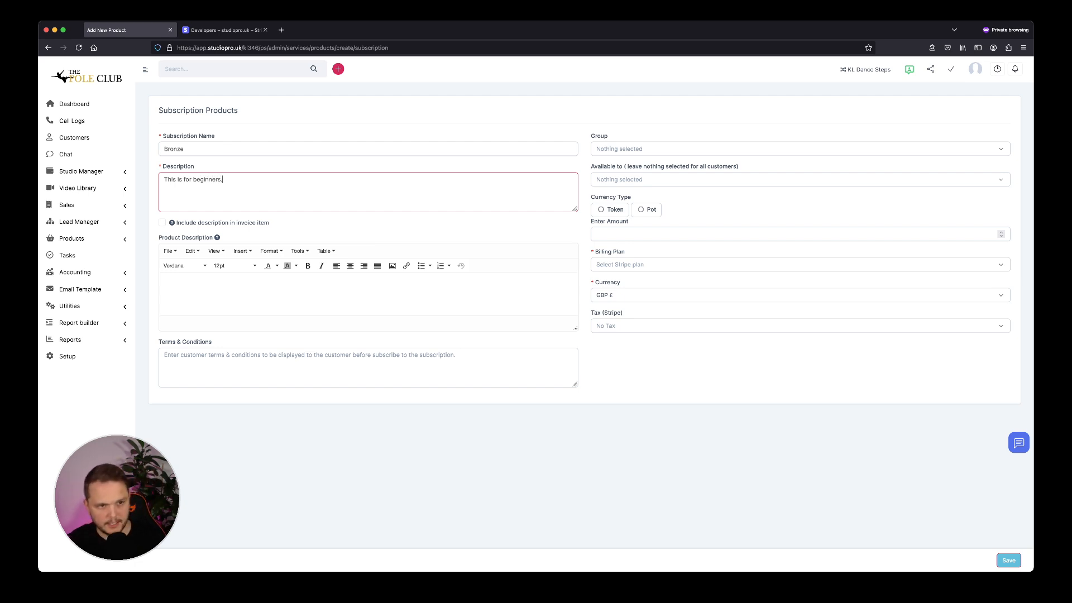
key(Tab)
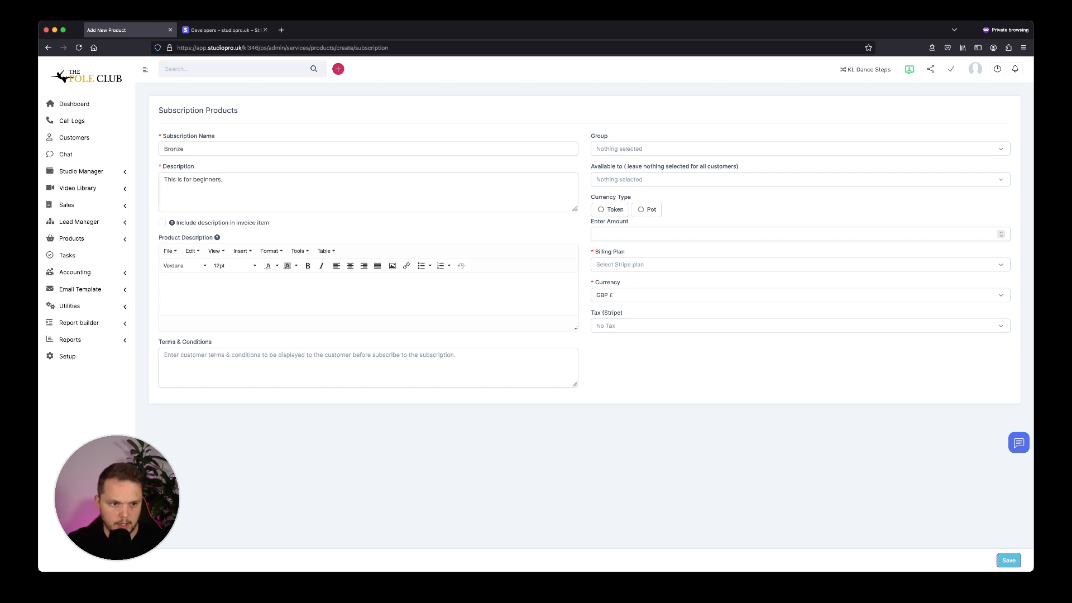
key(Tab)
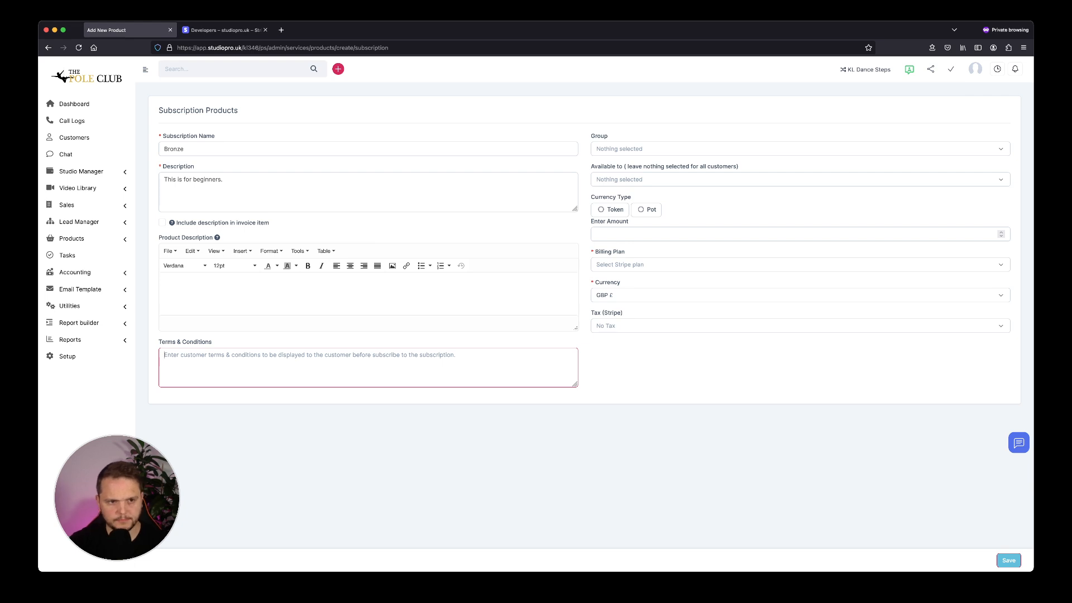
Tick 'Include description in invoice item', choose Token currency with amount 20, and open Billing Plan.
click(162, 223)
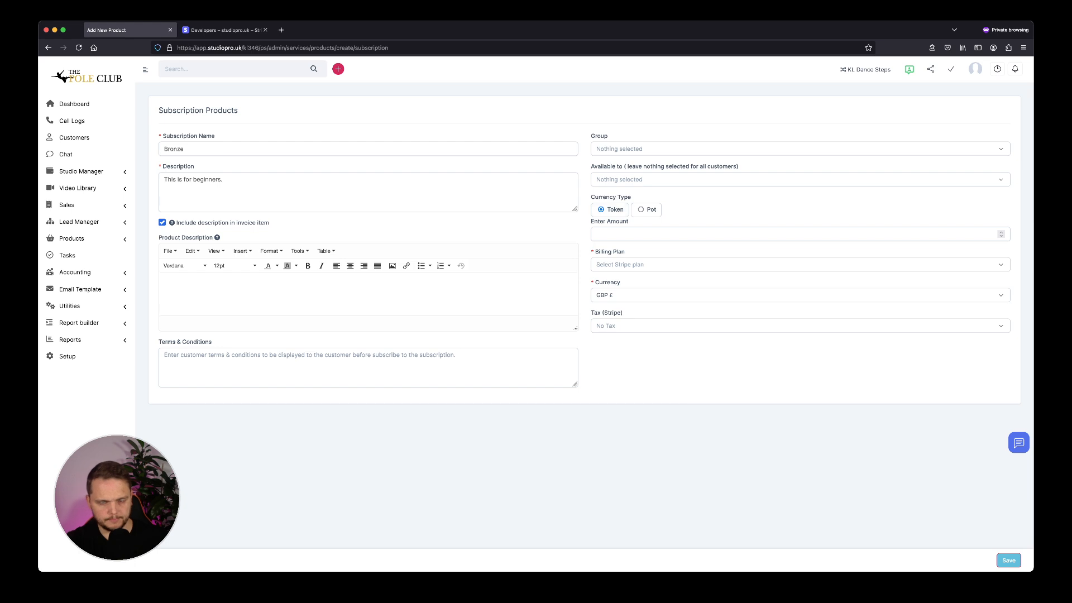
click(598, 234)
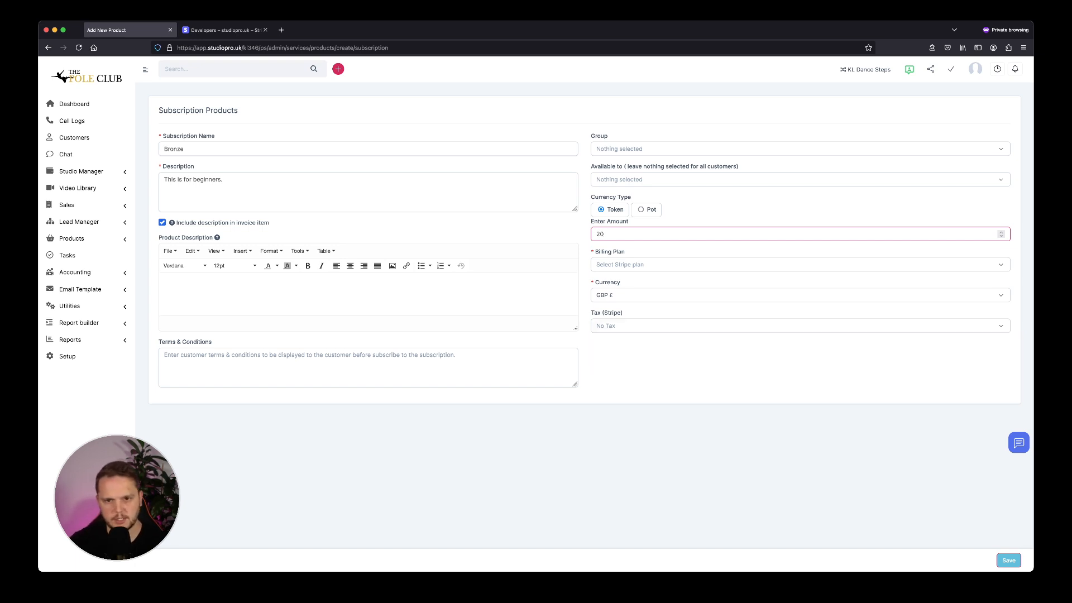
key(Tab)
click(799, 265)
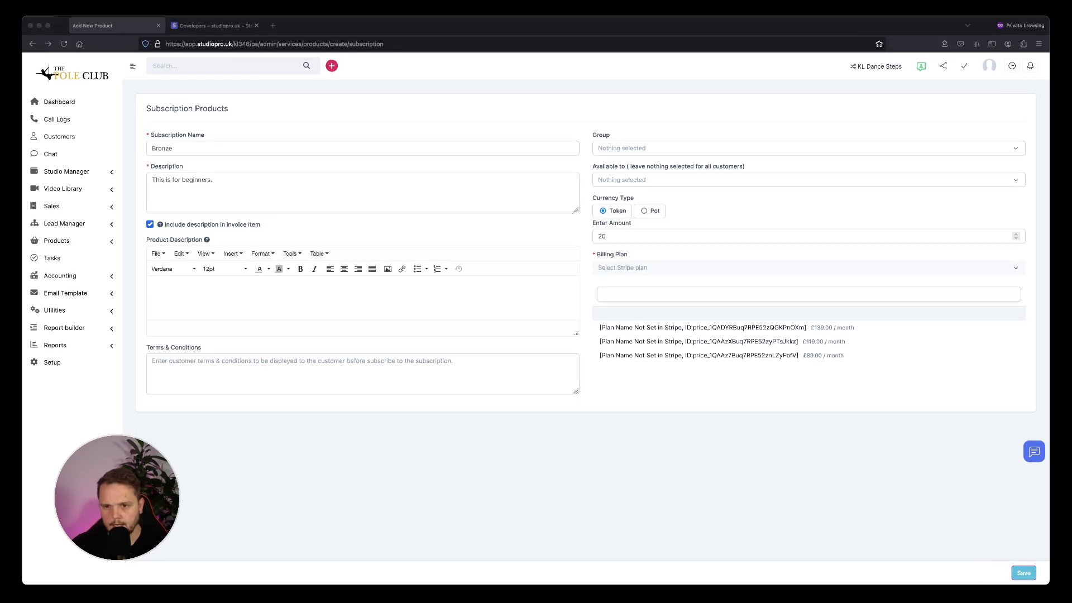
Choose the £89.00 / month Stripe plan for Bronze and save the subscription product.
key(super+Tab)
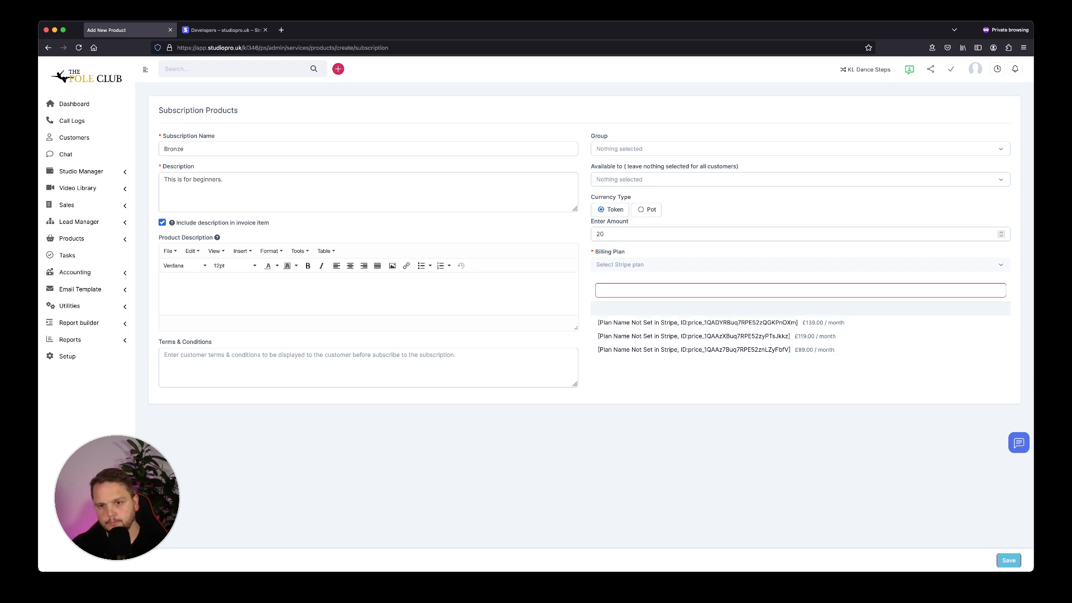
key(Down)
key(Down)
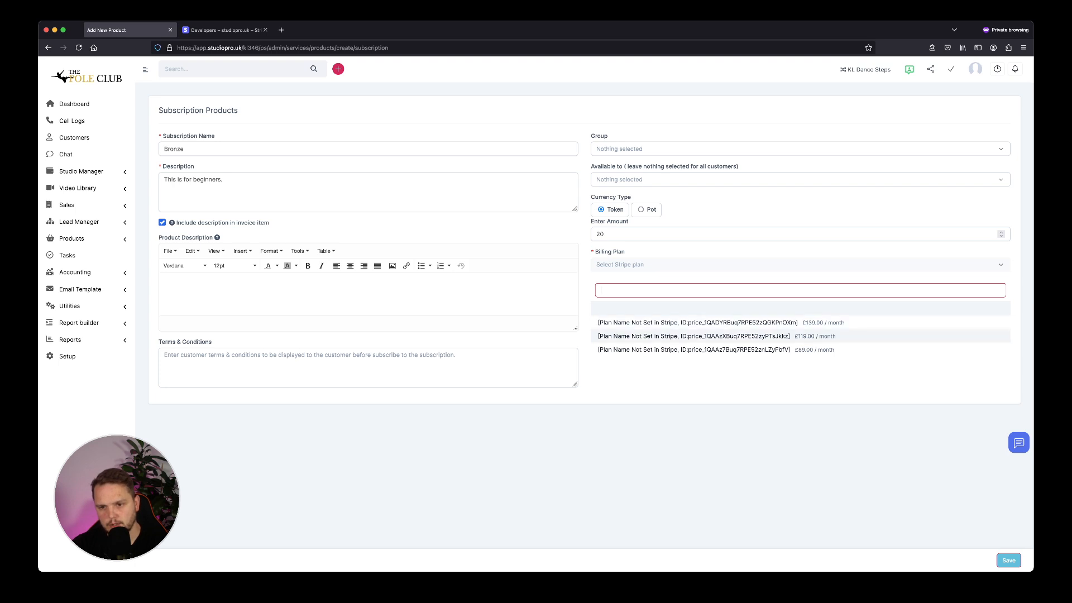
key(Down)
key(Return)
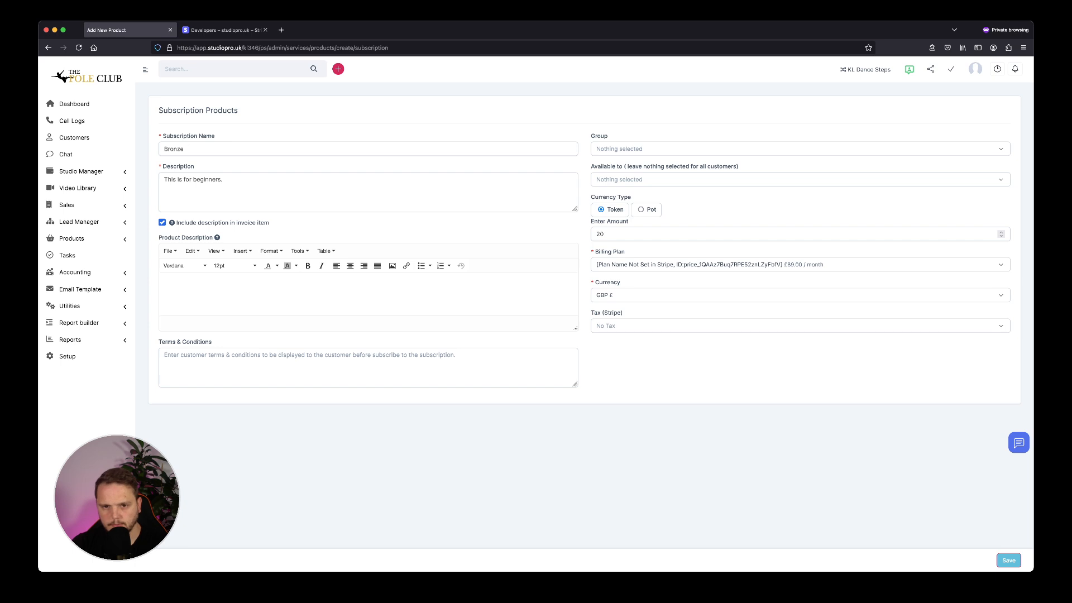
click(1008, 560)
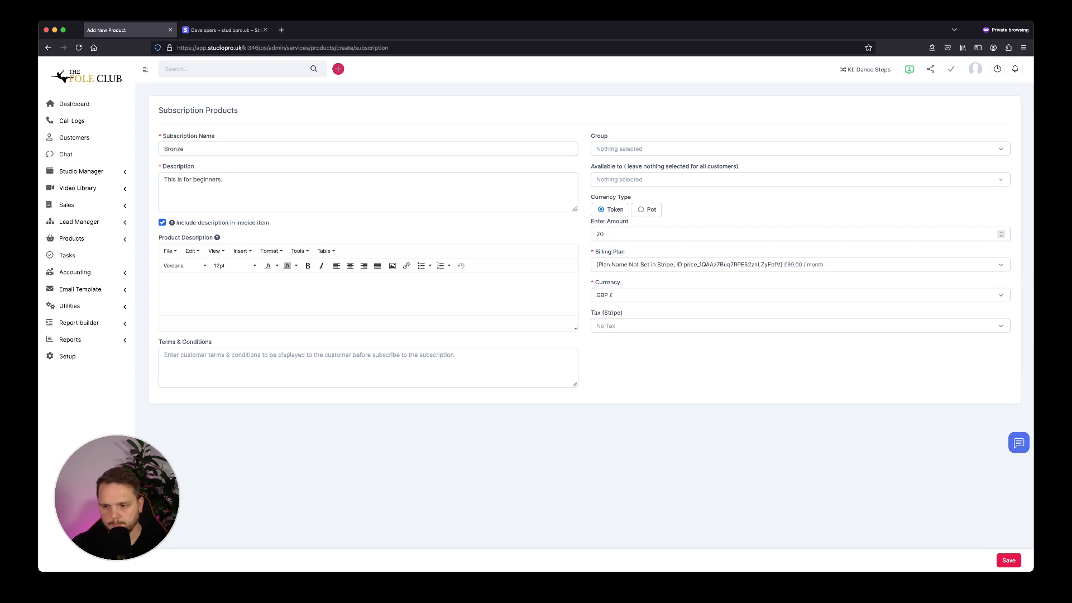
click(1008, 560)
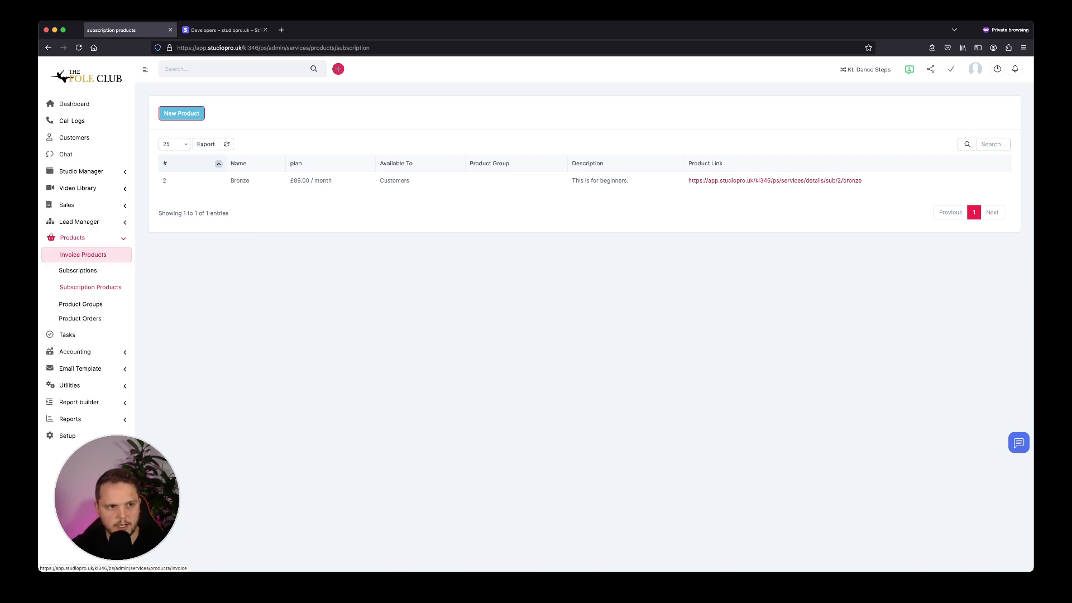
Expand Studio Manager in the sidebar and go to its Classes page.
click(81, 171)
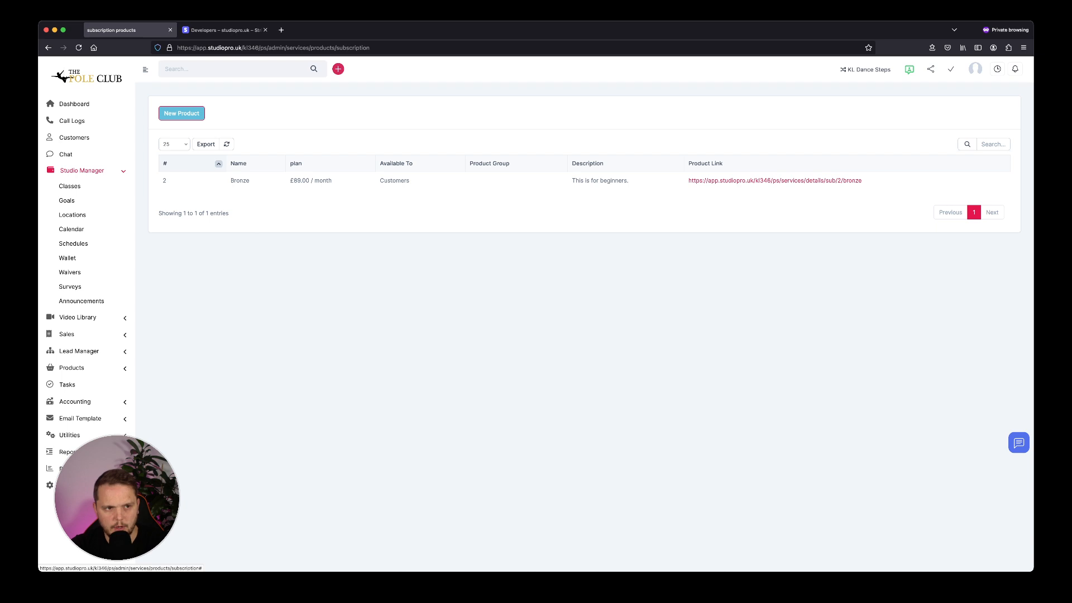
click(71, 187)
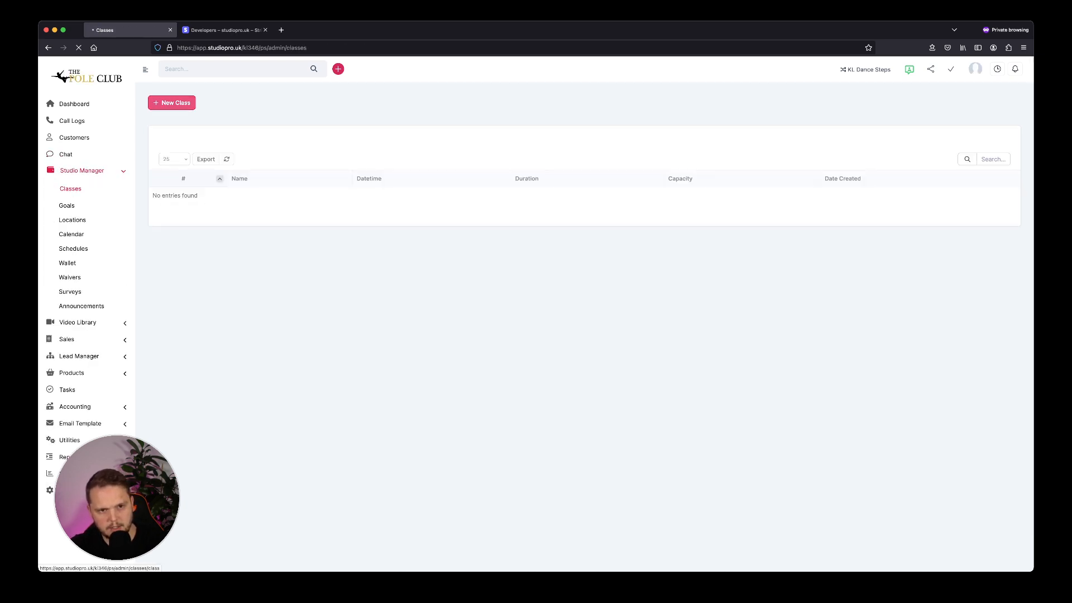
Set the new class's subscription product to Bronze.
scroll(584, 312, down, 1)
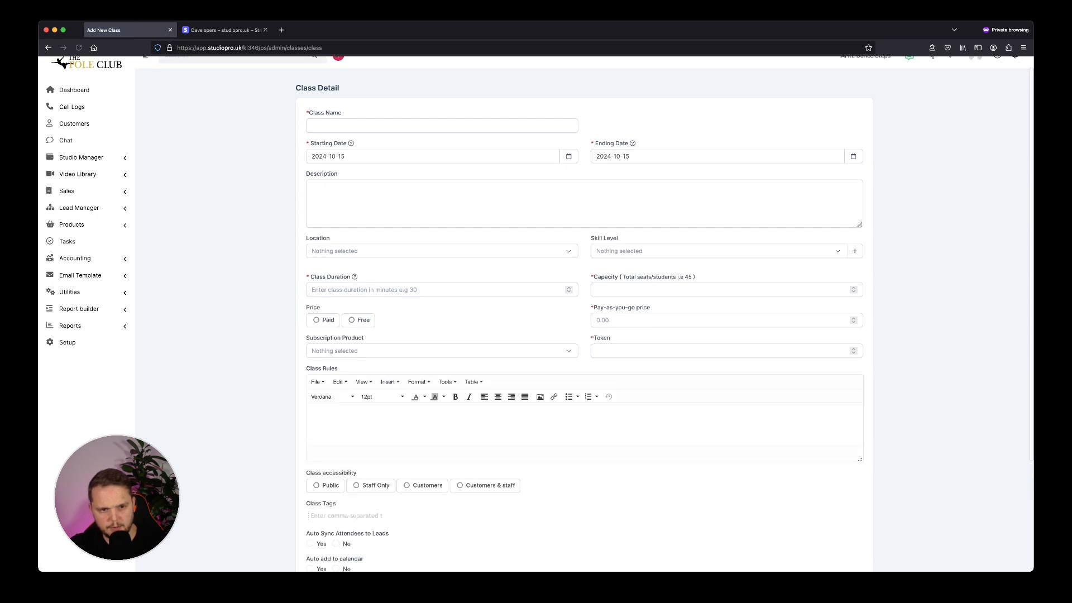
scroll(583, 312, down, 1)
click(441, 344)
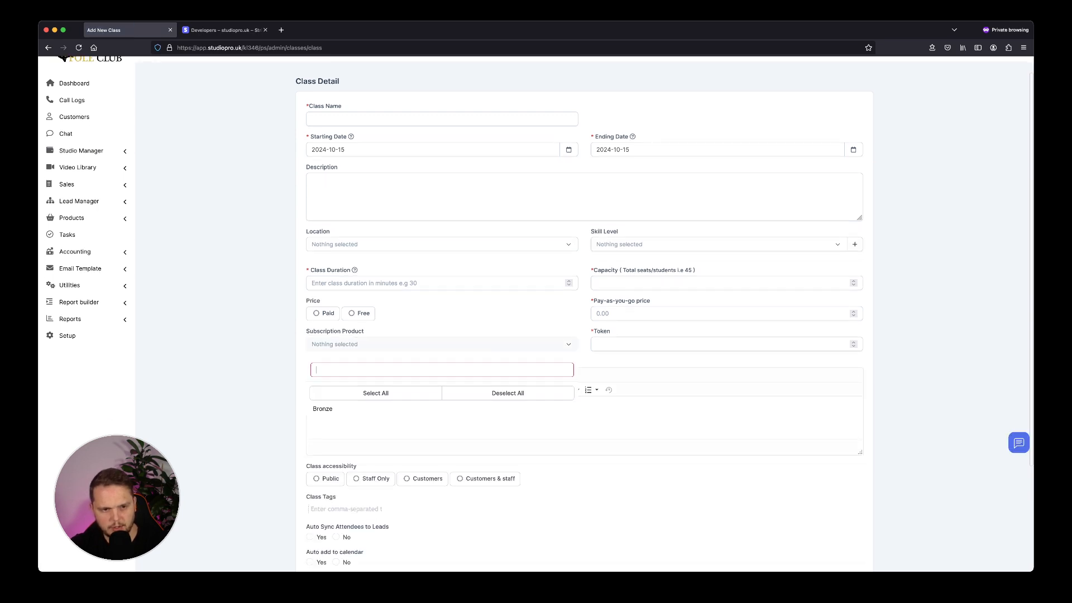
click(323, 408)
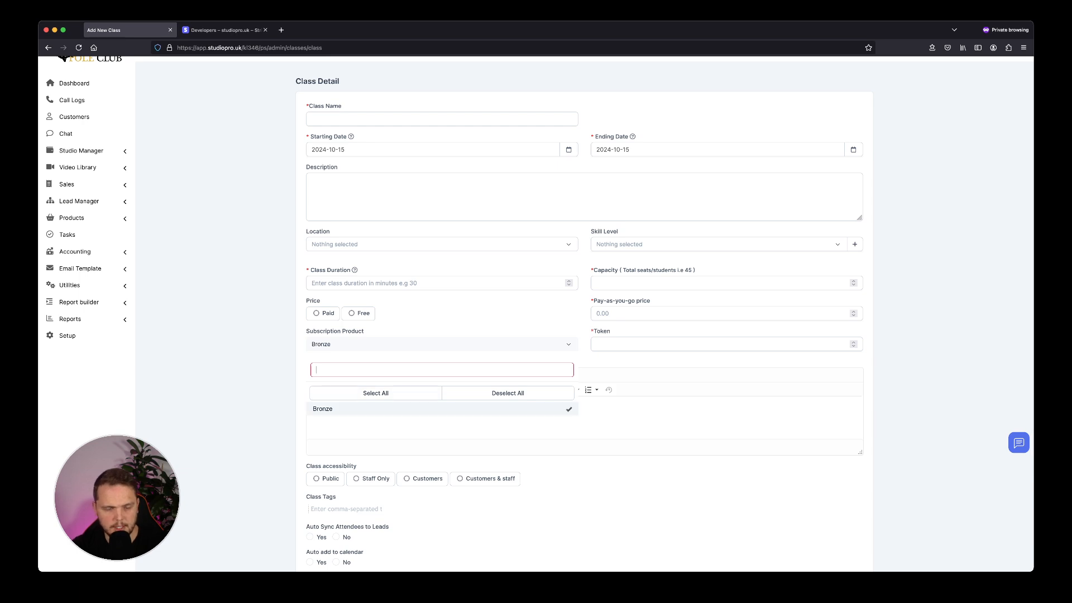
click(235, 391)
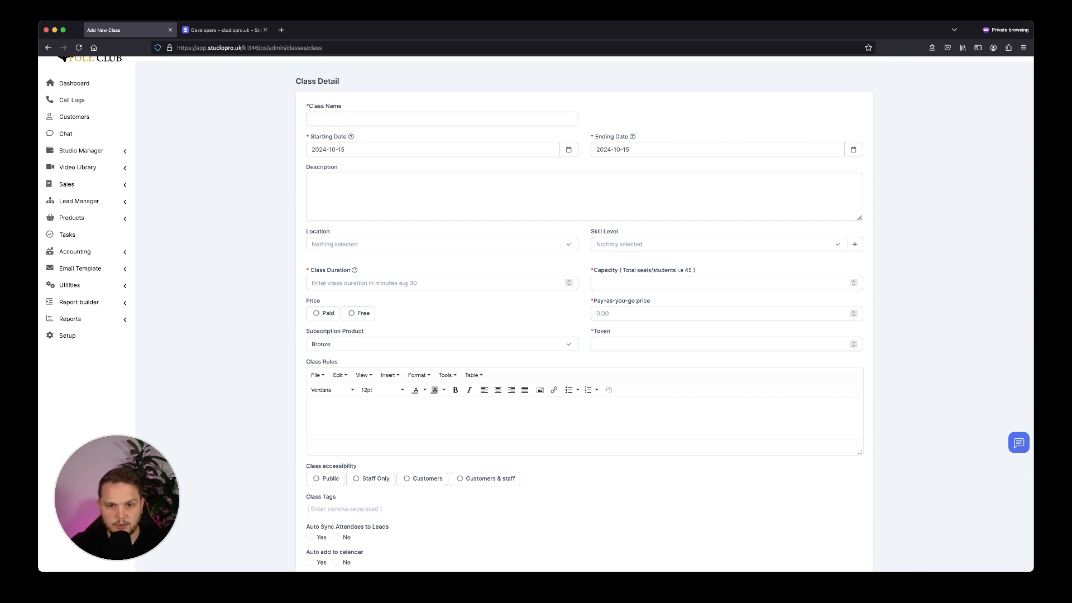
Set the class's token cost to 2.
click(719, 344)
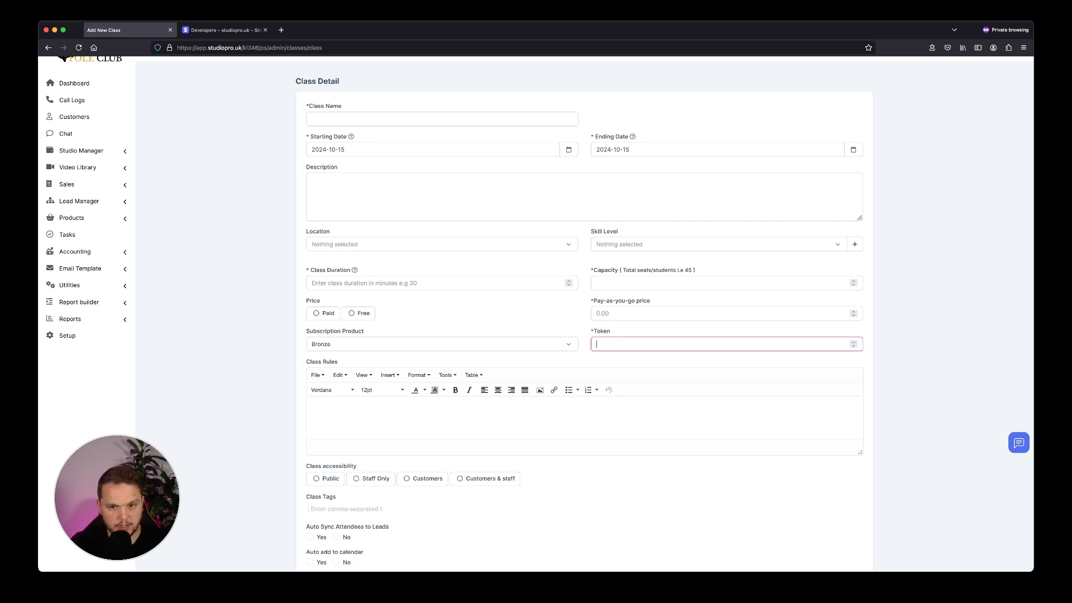
key(Tab)
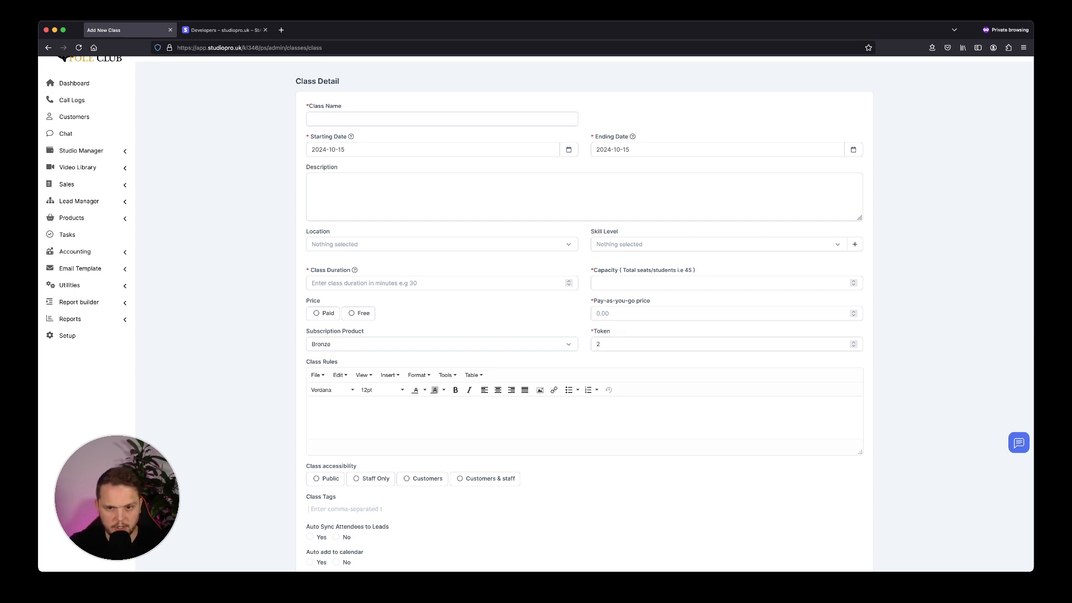
key(shift+Tab)
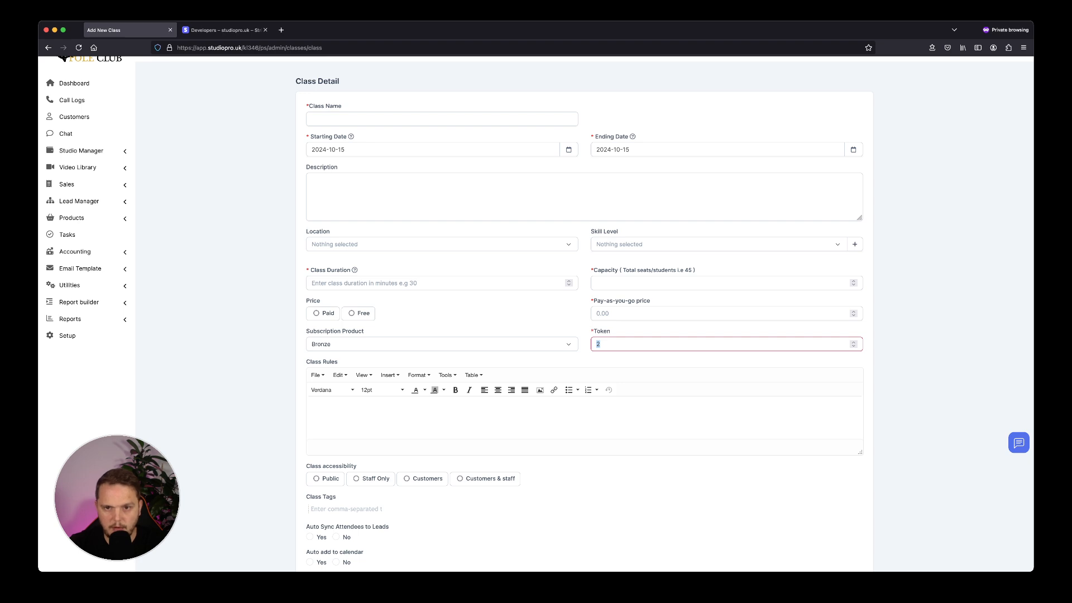
key(Tab)
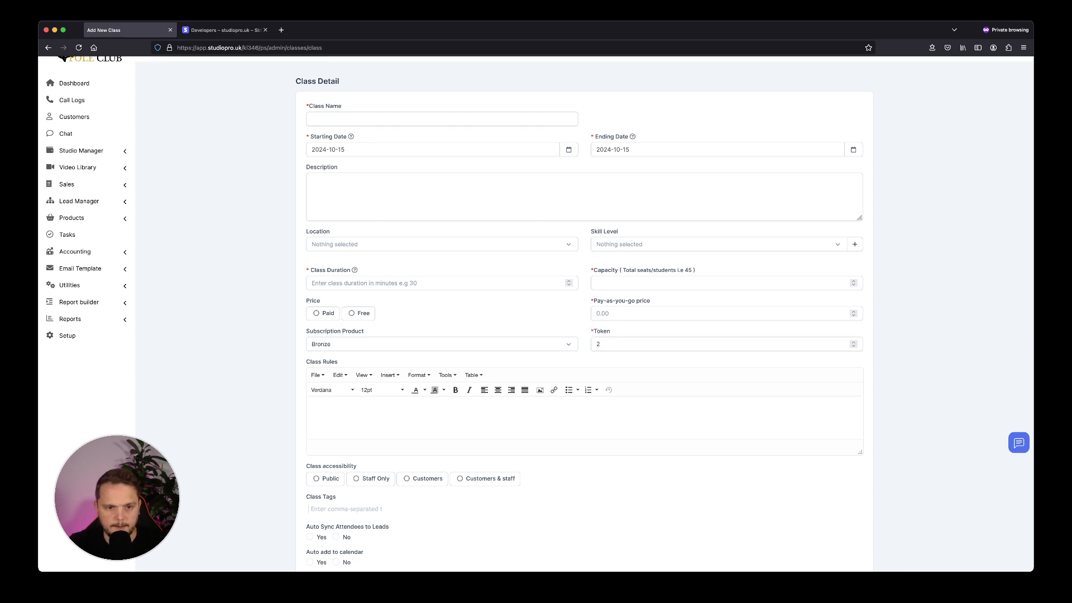
Cancel the unsaved class and confirm leaving the page.
scroll(540, 313, down, 1)
scroll(583, 314, up, 2)
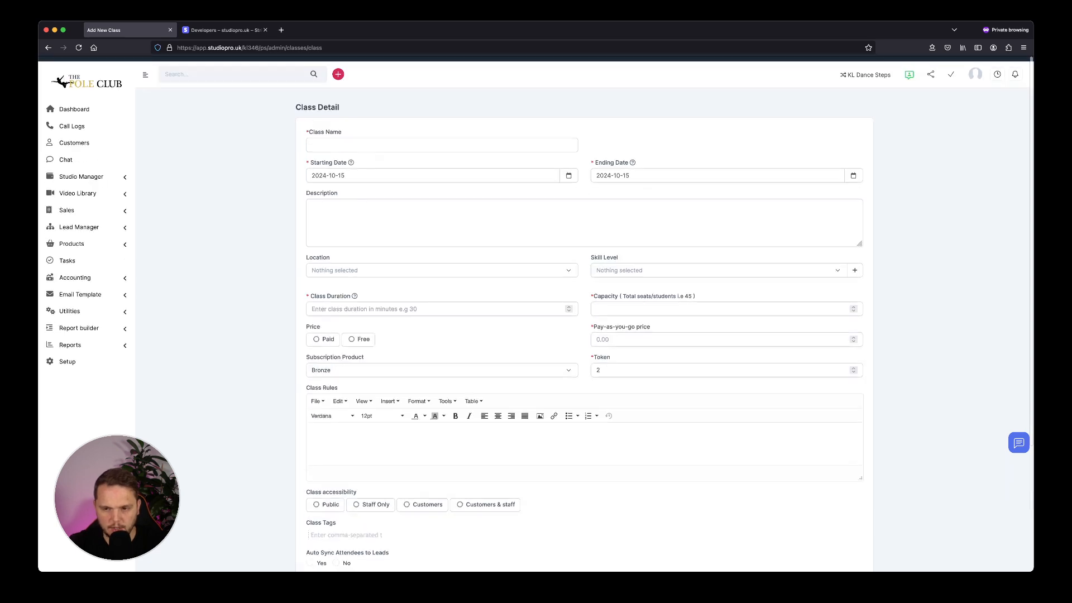
scroll(584, 314, down, 4)
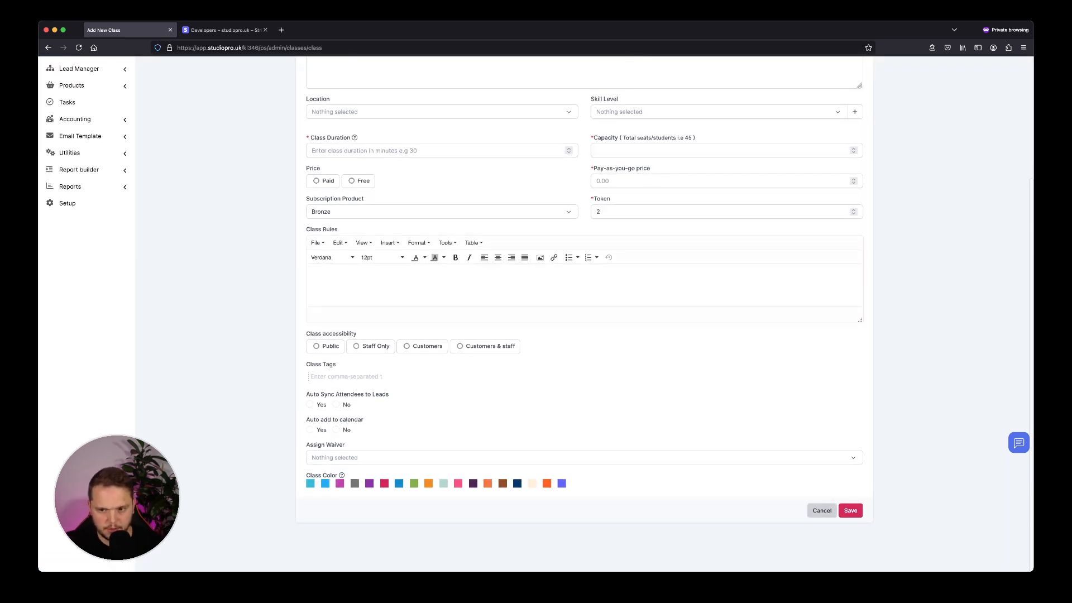
click(822, 510)
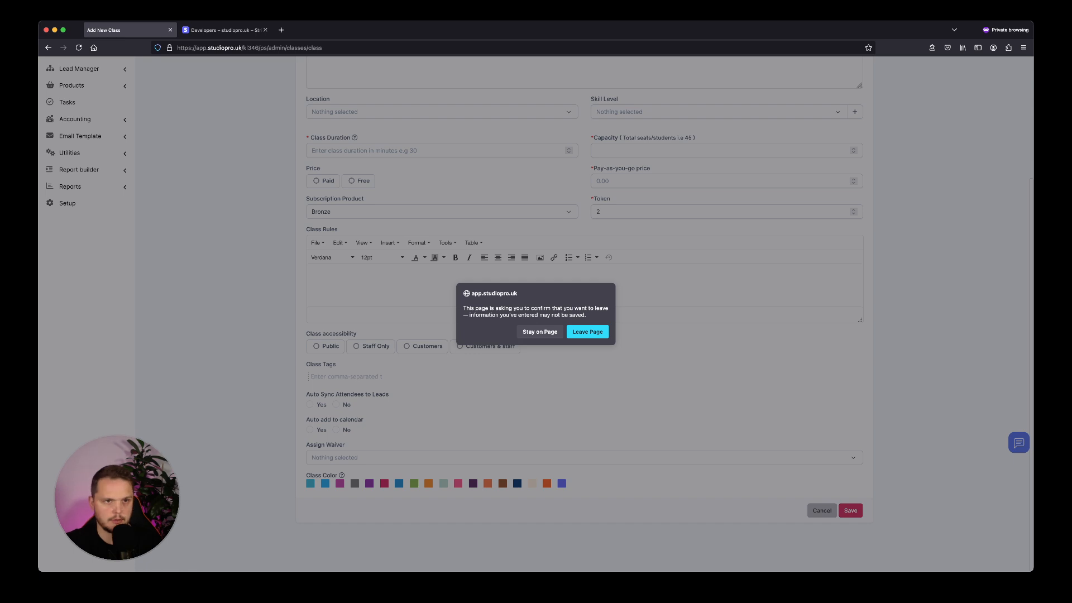
click(587, 331)
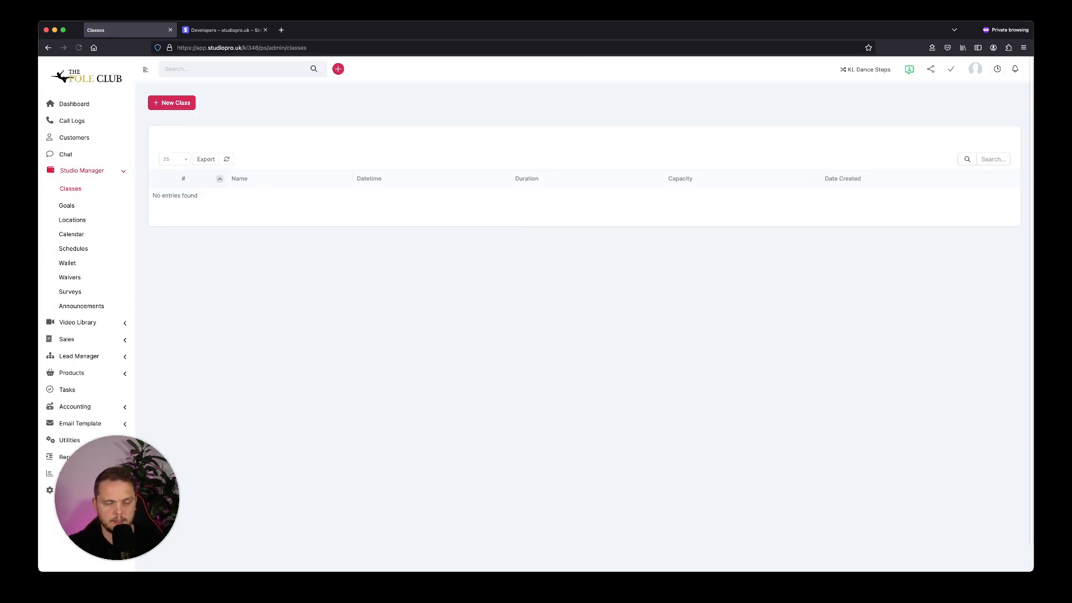